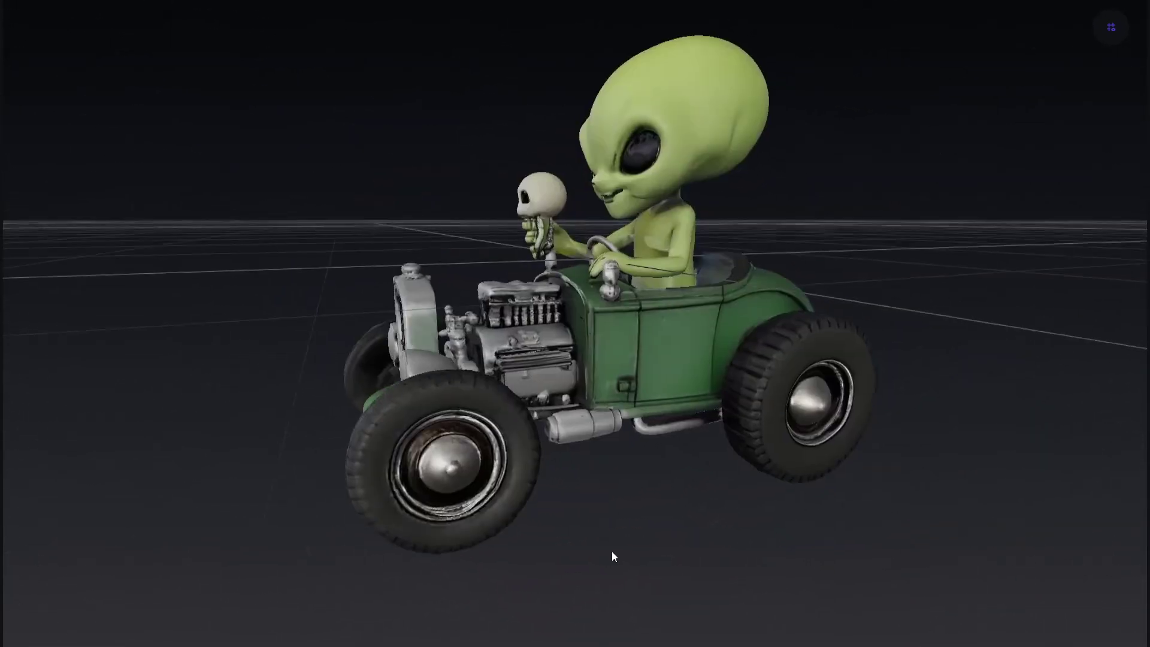
Step: Orbit the hot-rod showcase model toward a front view
drag(612, 551, 811, 568)
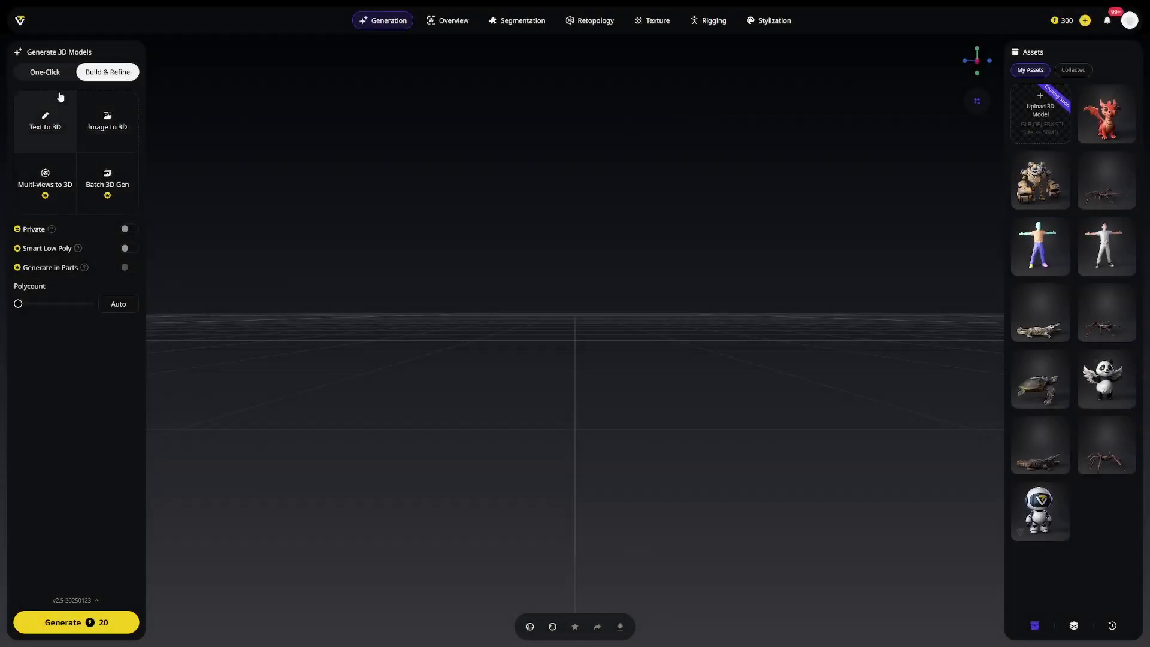
Step: Generate a 3D model from the turtle photo with One-Click Image to 3D
click(45, 71)
click(107, 122)
click(169, 121)
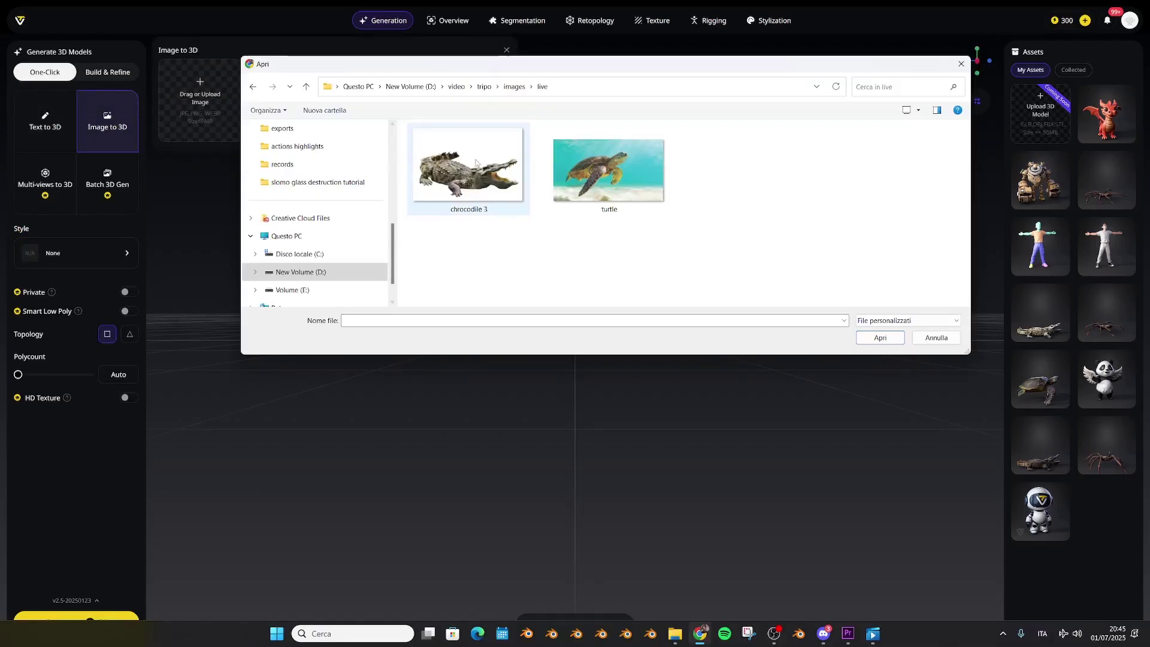
click(879, 336)
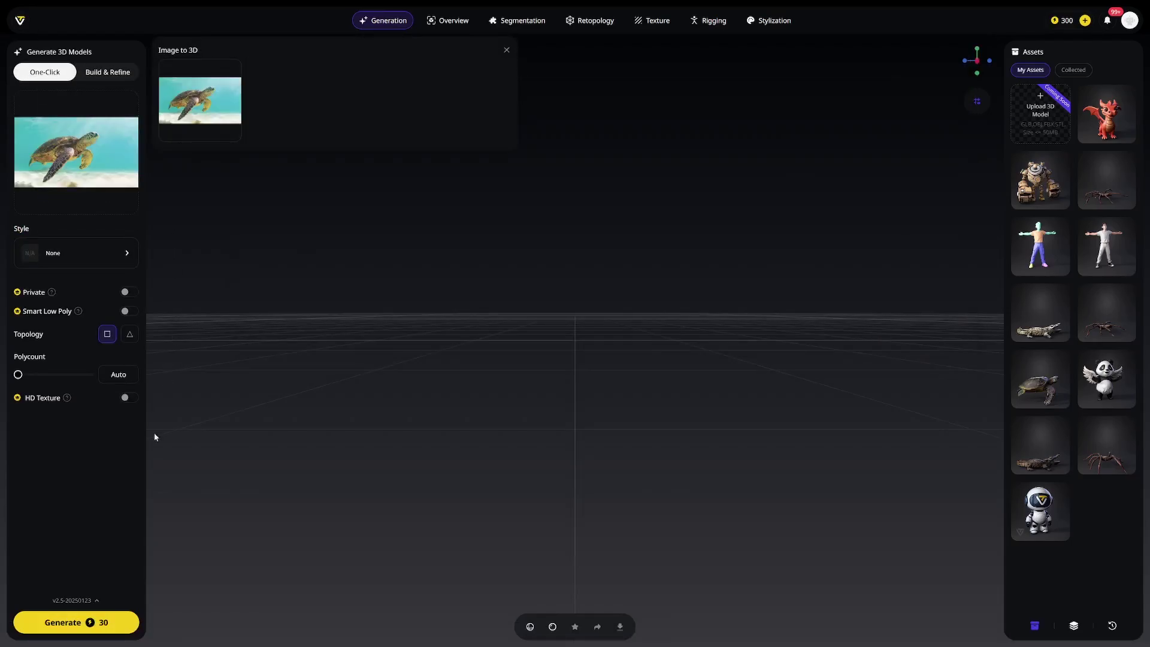
click(83, 631)
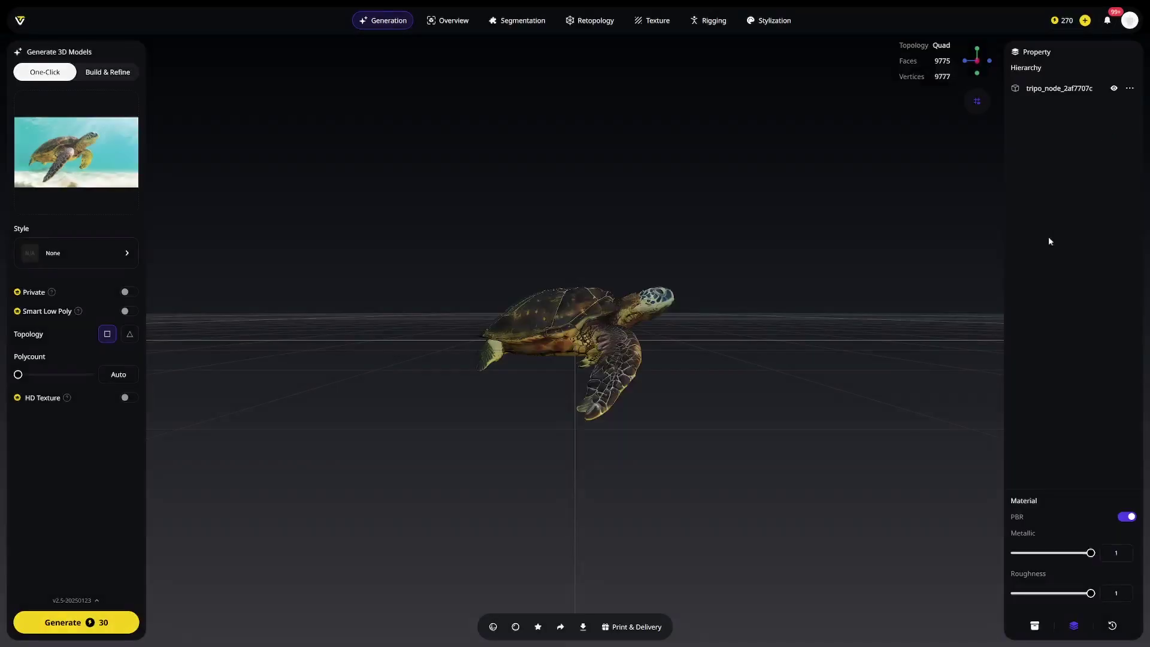
Step: Orbit and zoom around the textured sea turtle to inspect it from several angles
drag(857, 428, 601, 464)
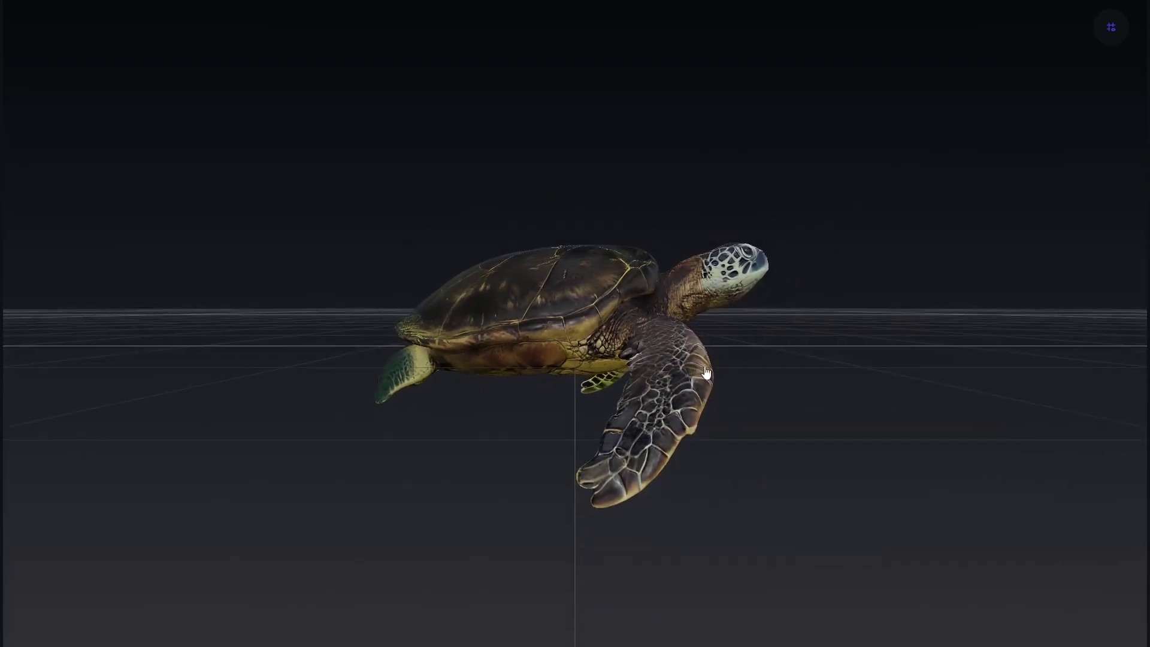
drag(999, 536, 748, 263)
scroll(748, 264, up, 3)
scroll(749, 264, down, 2)
scroll(749, 263, up, 3)
scroll(916, 412, down, 2)
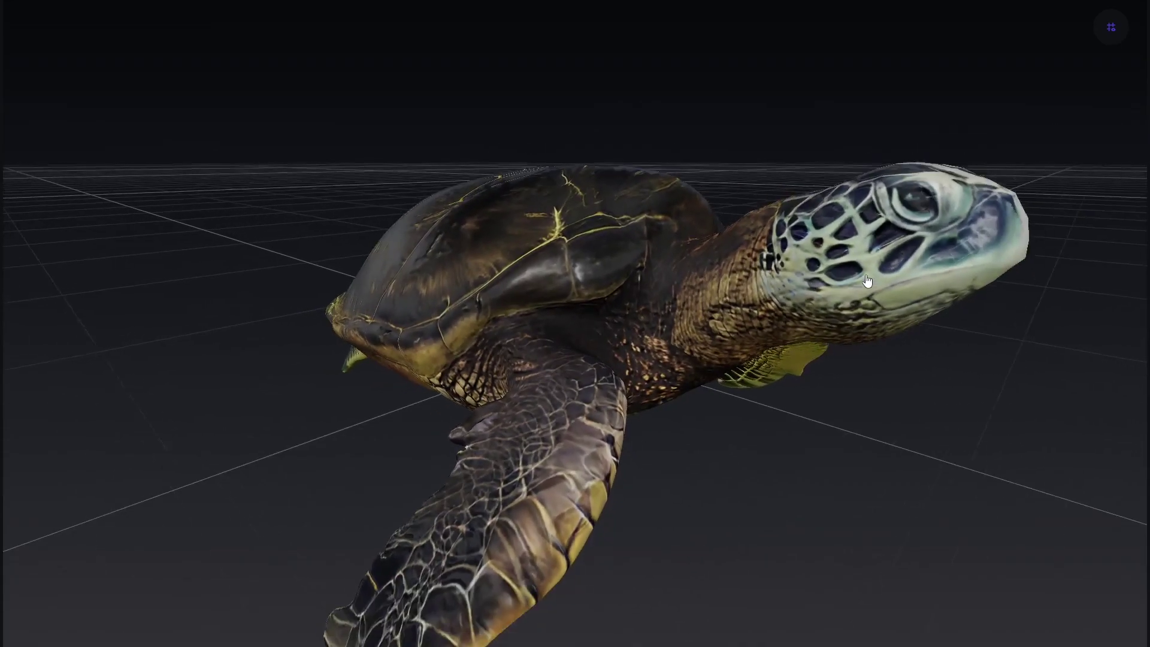
scroll(801, 406, down, 2)
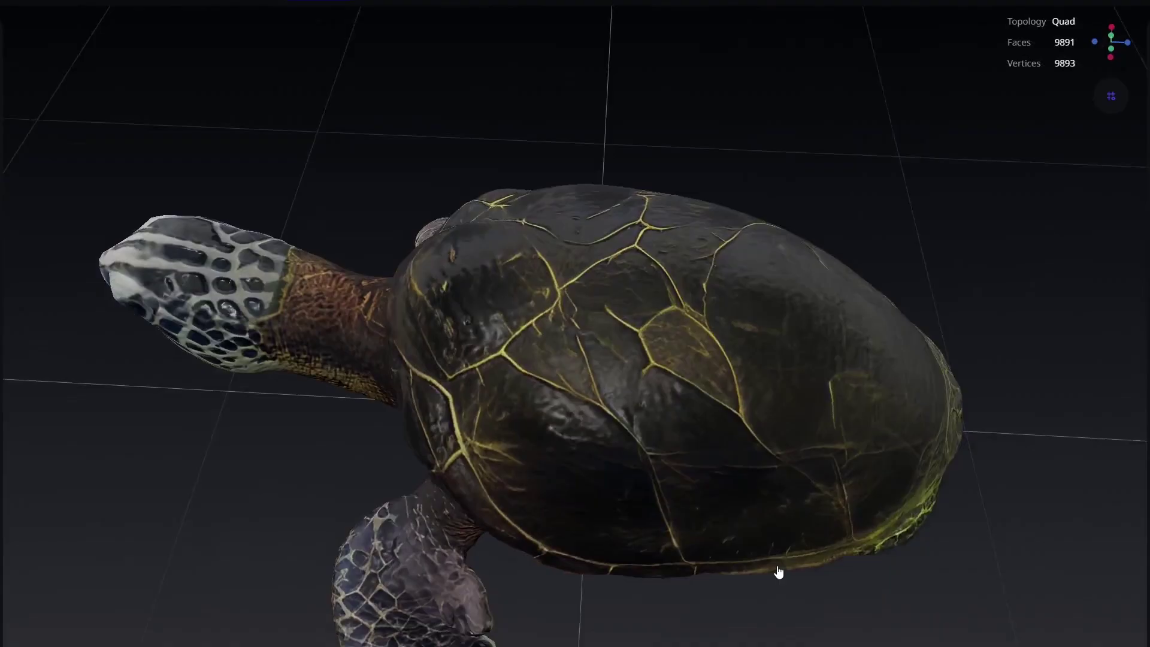
drag(778, 575, 1050, 468)
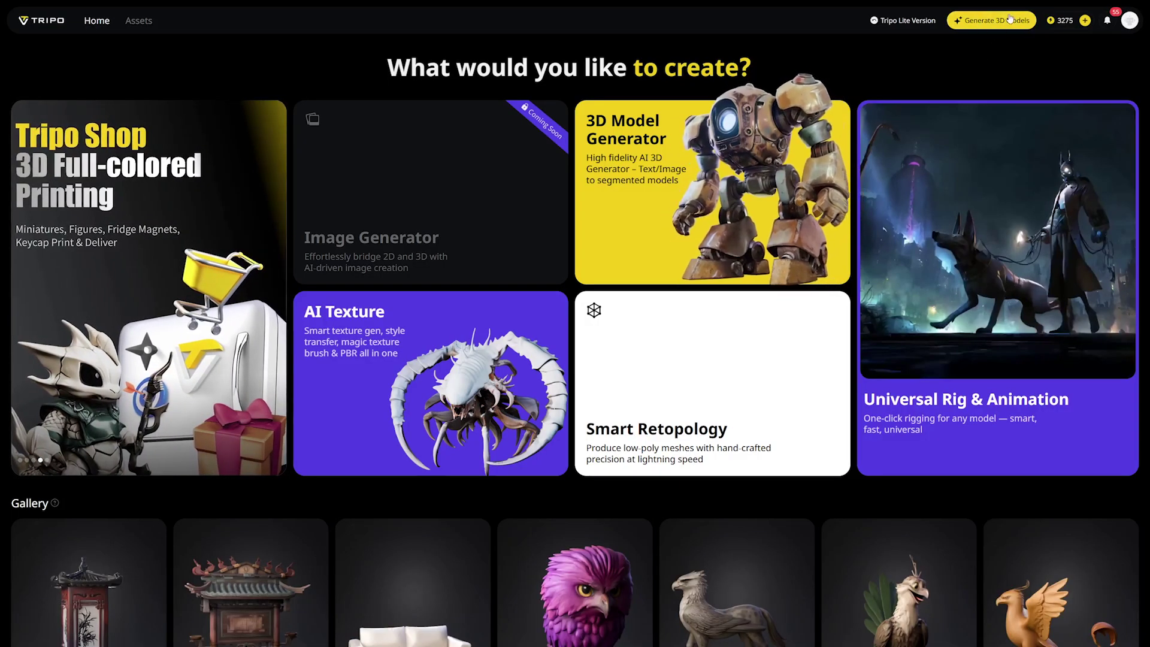
Step: Generate a One-Click 3D model from the spider photo and open it
click(983, 22)
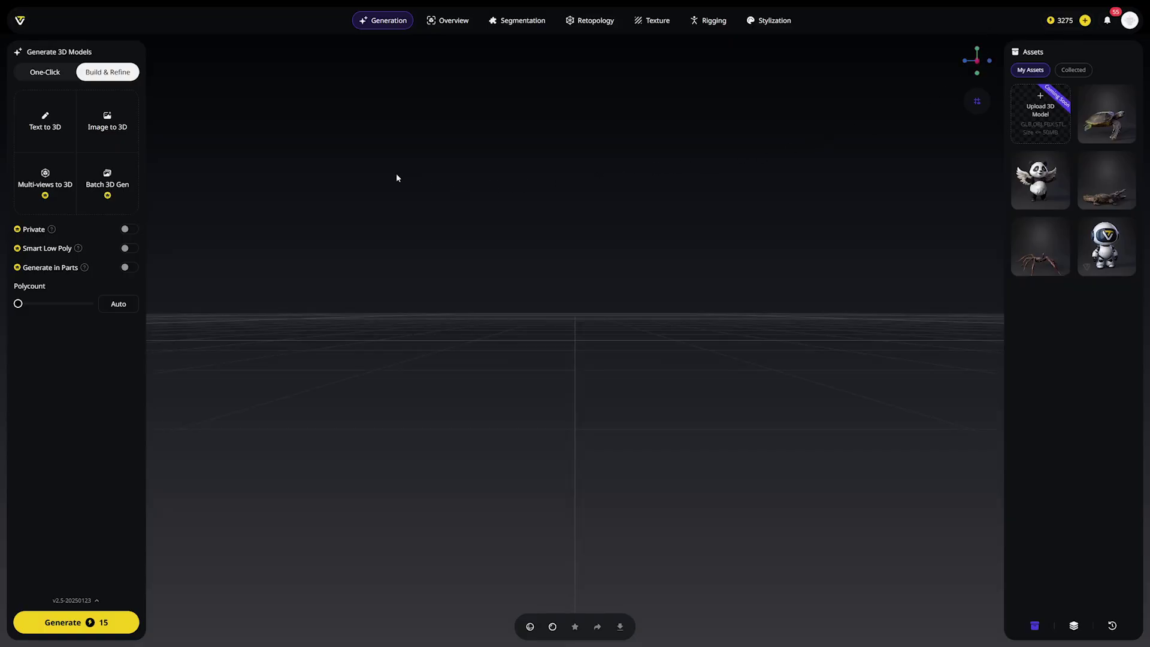
click(34, 73)
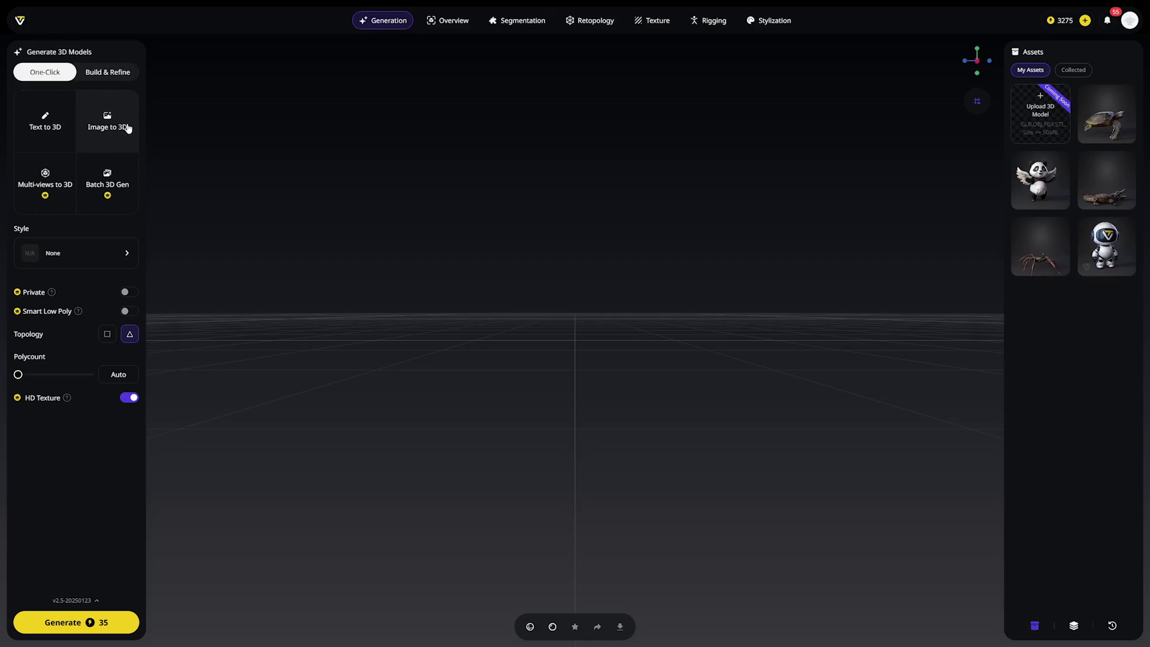
click(172, 82)
click(181, 114)
click(643, 282)
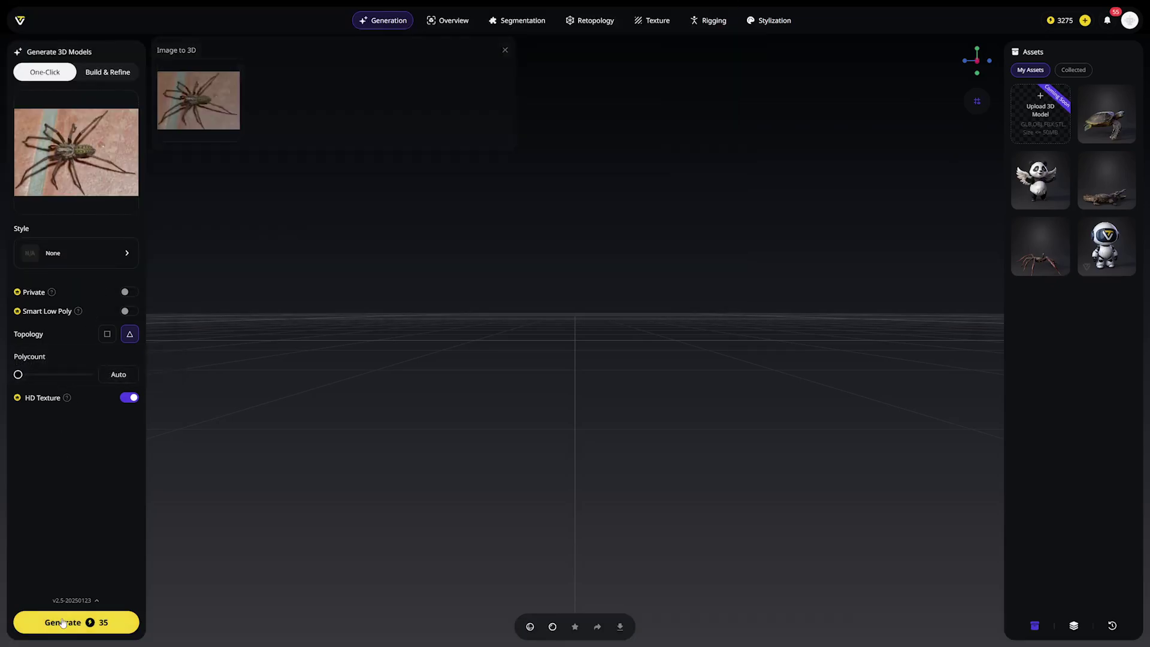
click(62, 621)
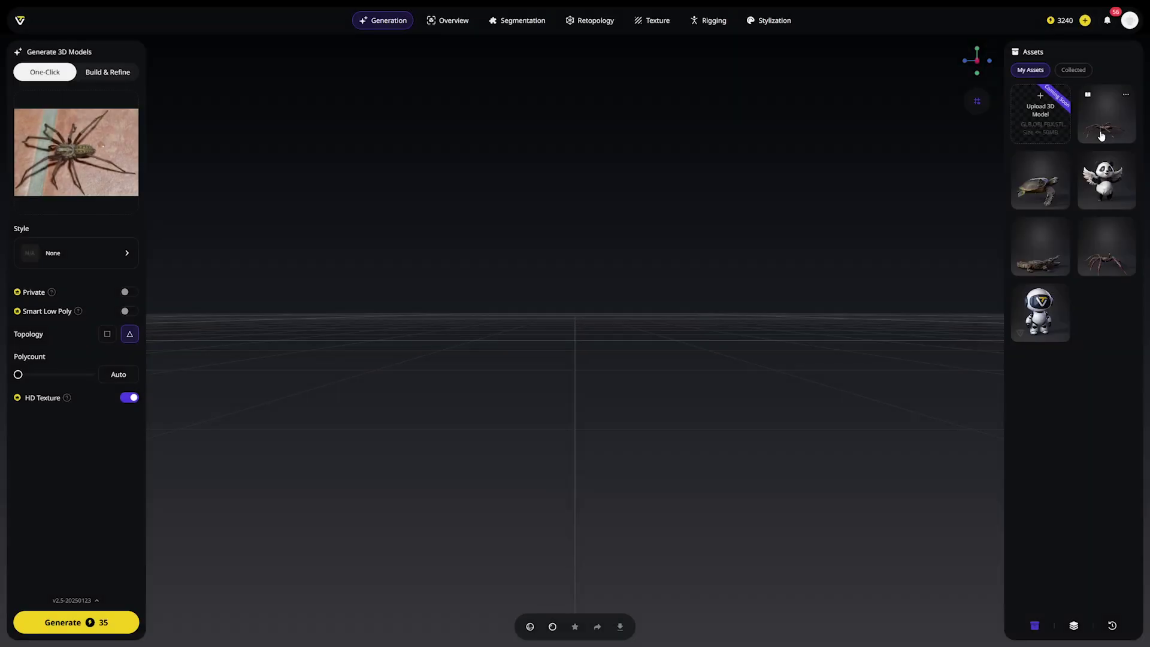
click(1100, 135)
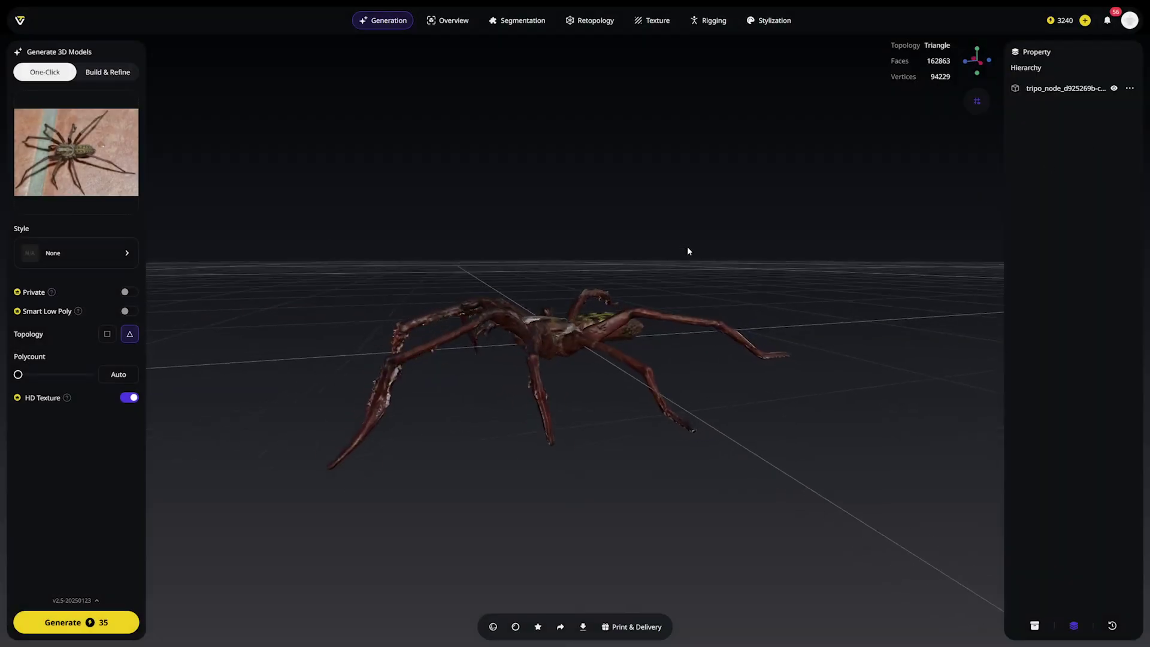
drag(821, 266, 700, 497)
Step: Export the spider model in USD format
click(581, 627)
click(594, 544)
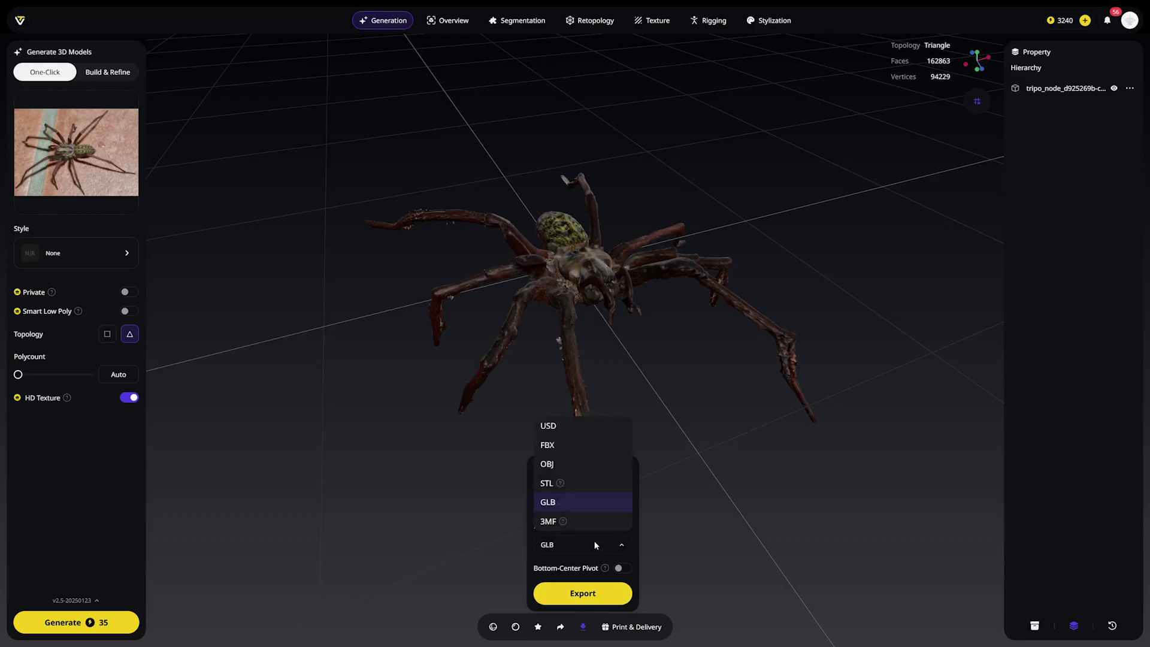
click(548, 426)
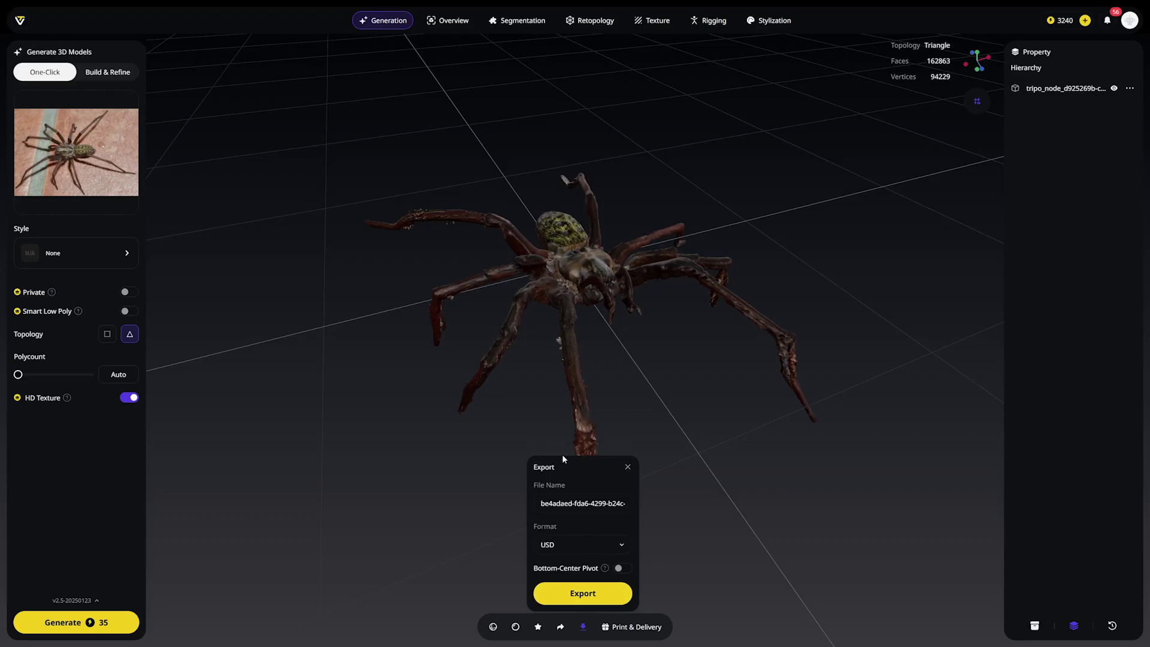
click(562, 593)
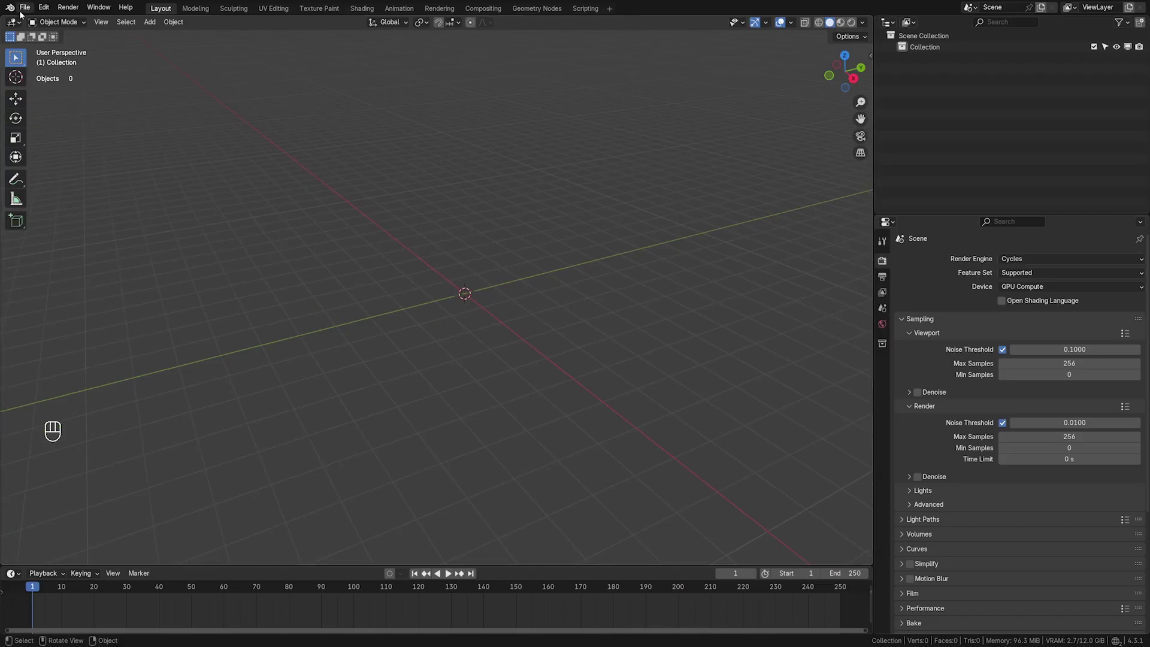
Step: Import the spider USD file and view it orbiting in Material Preview shading
click(23, 8)
mouse_move(89, 168)
click(180, 188)
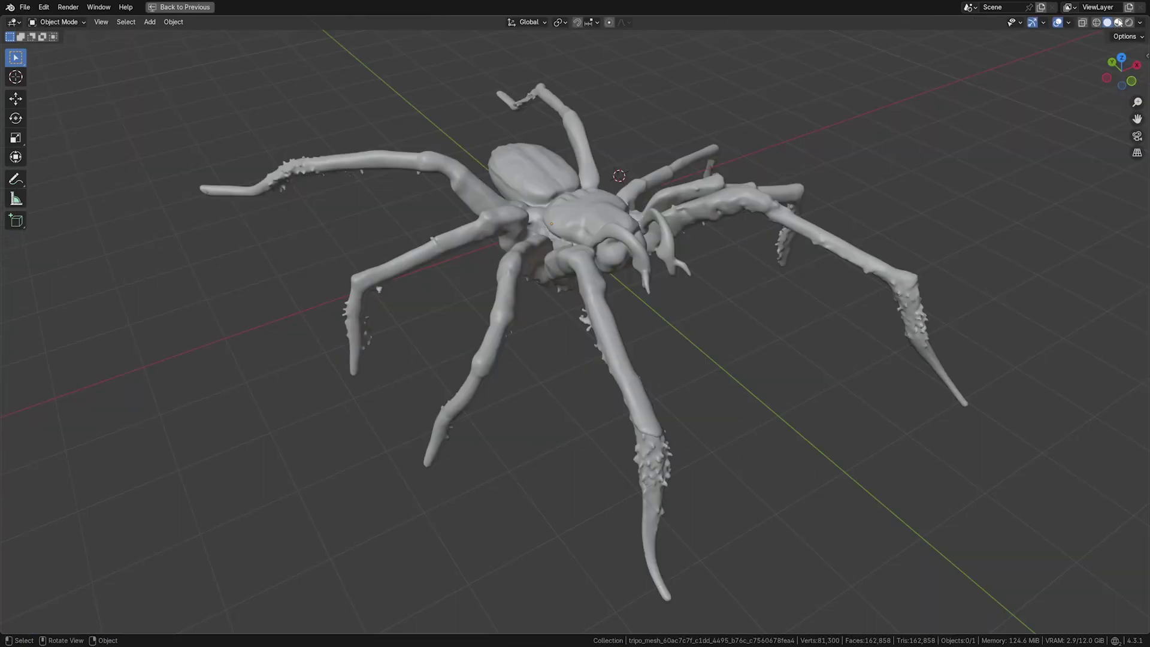
click(1117, 22)
middle_drag(929, 248, 606, 253)
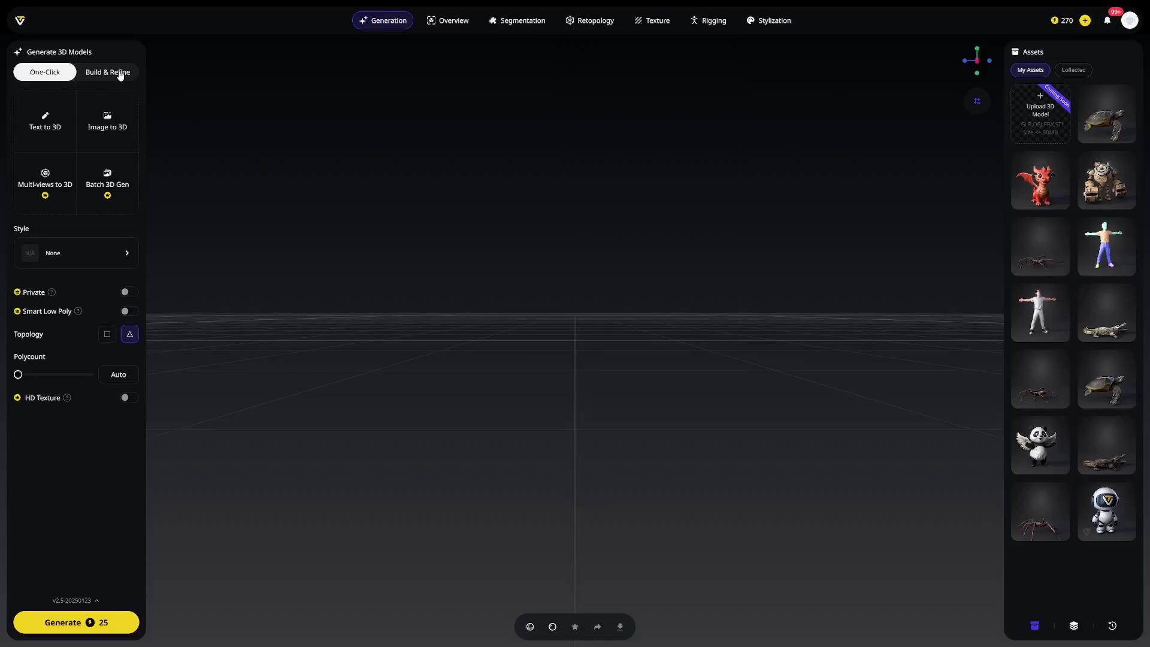
Step: Generate a Build & Refine crocodile model from the crocodile photo at polycount 31241
click(120, 73)
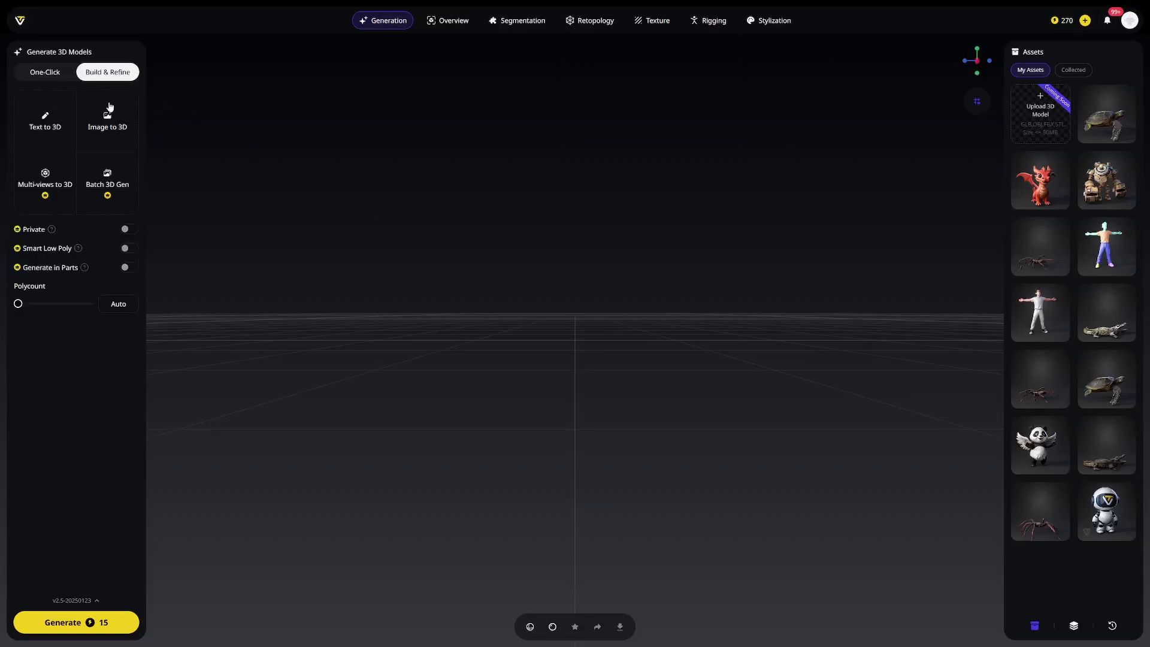
click(219, 133)
click(469, 215)
click(878, 337)
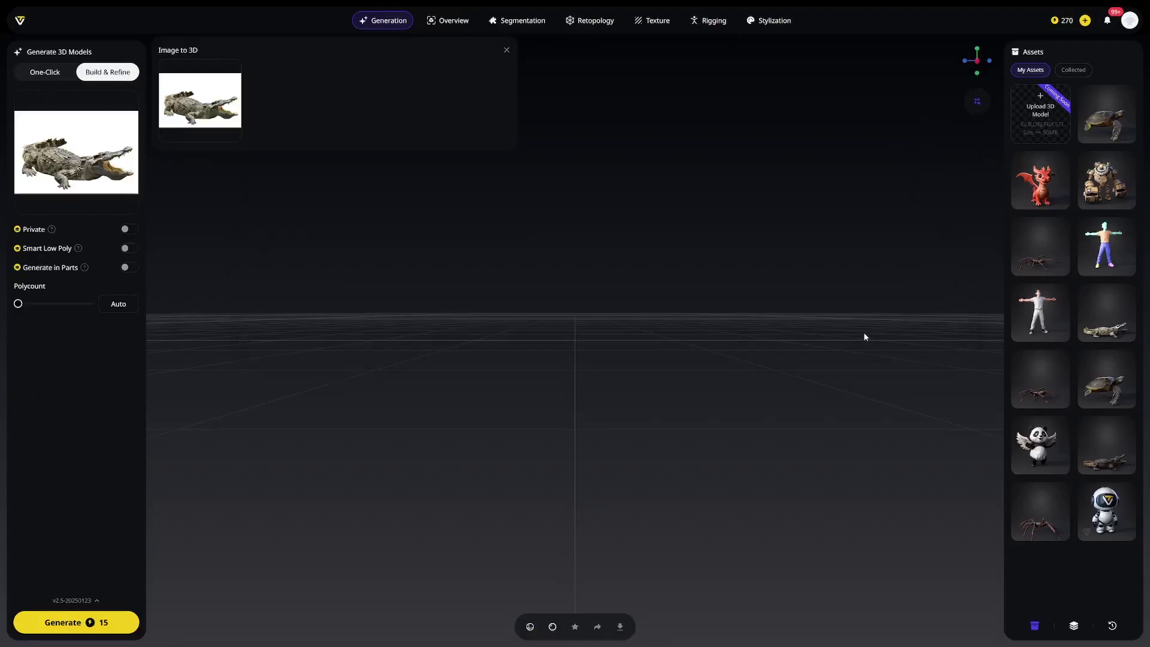
drag(17, 303, 32, 304)
click(80, 625)
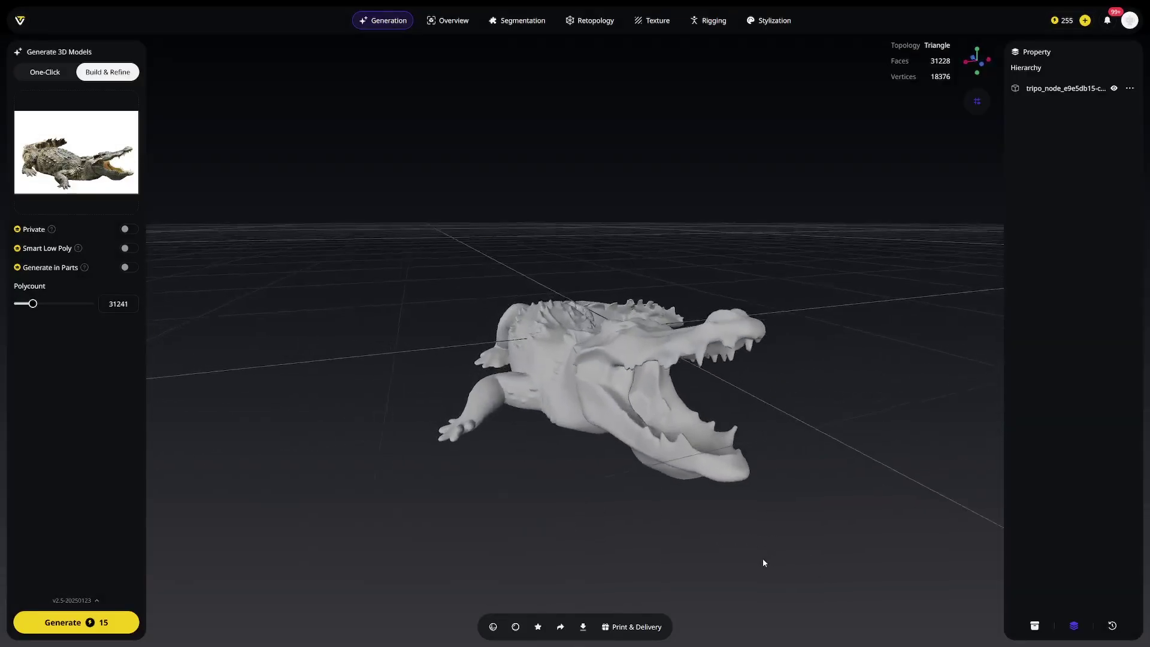
Step: Retopologize the crocodile into a 29,942-face quad mesh, with its wireframe shown
click(590, 21)
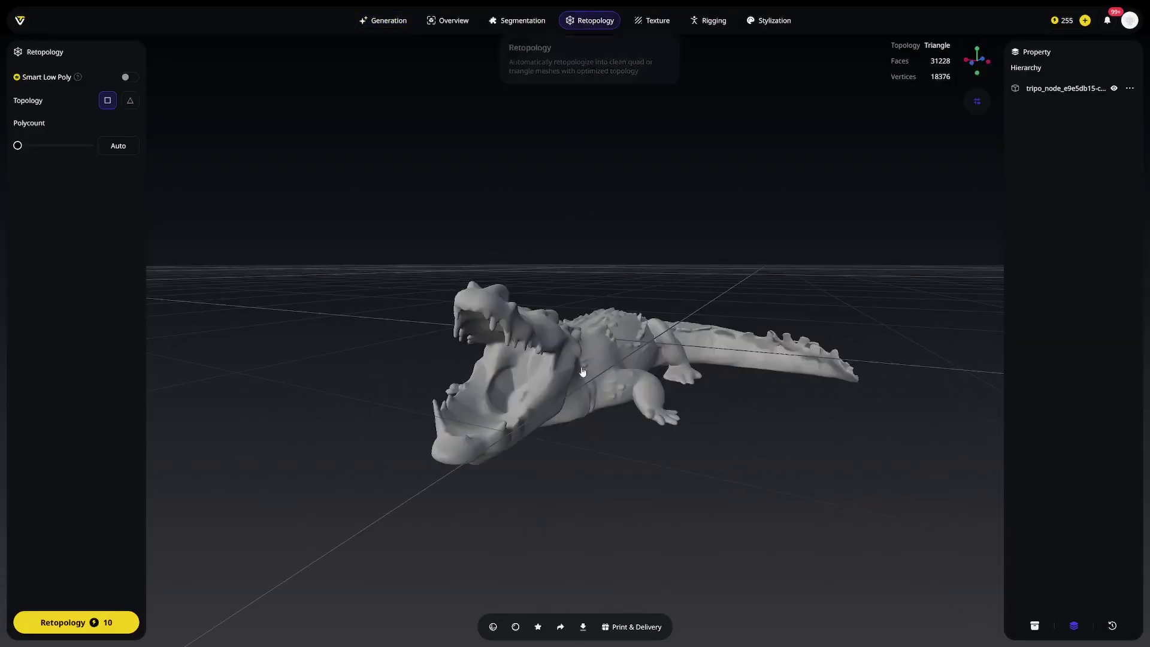
click(492, 626)
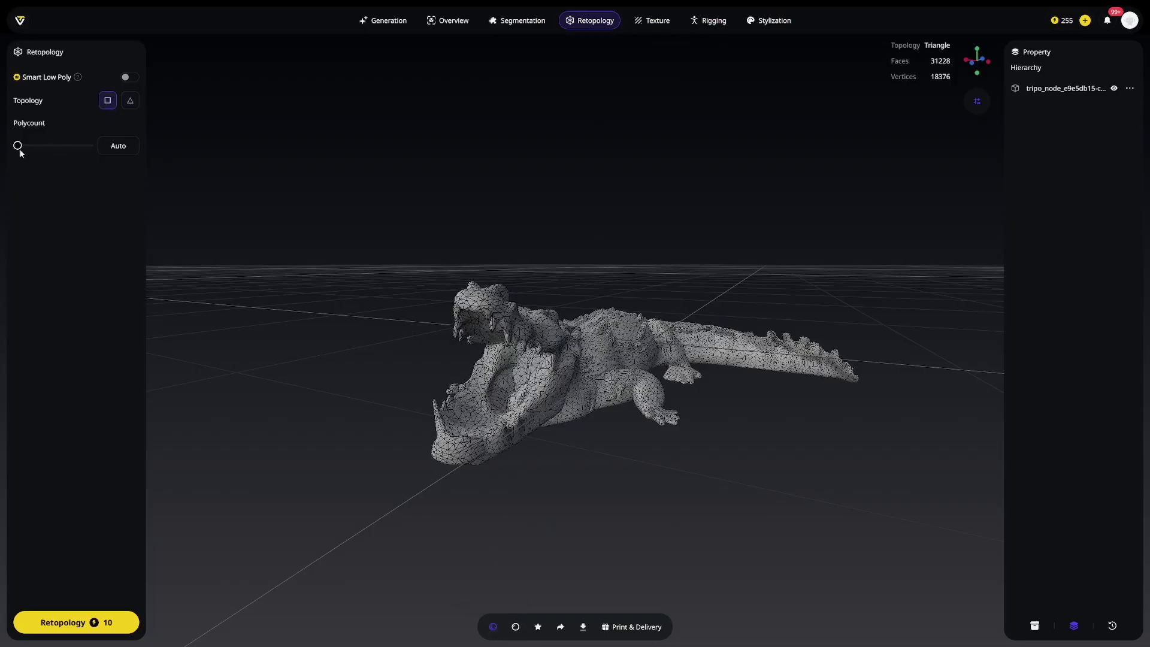
click(113, 617)
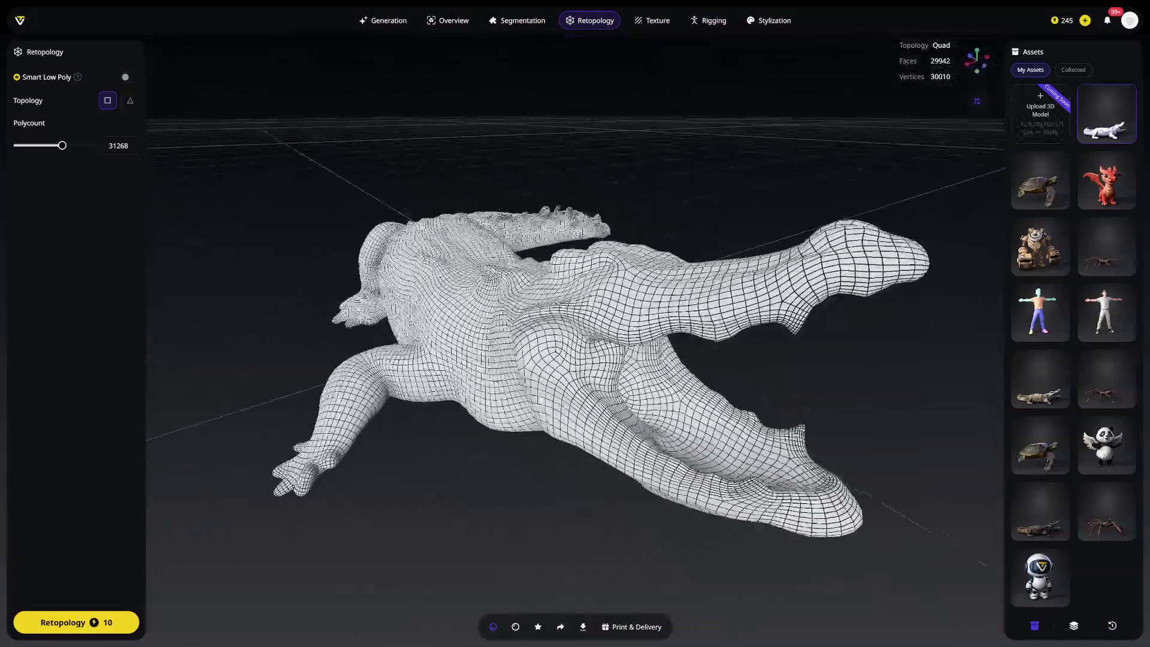
click(653, 29)
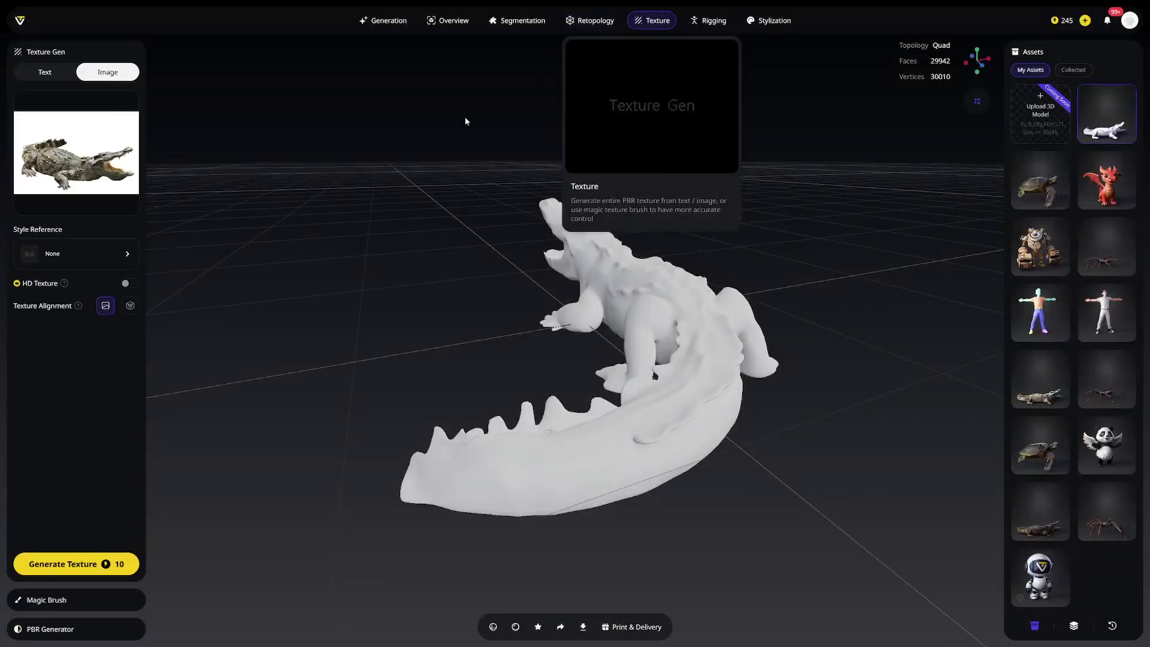
click(76, 565)
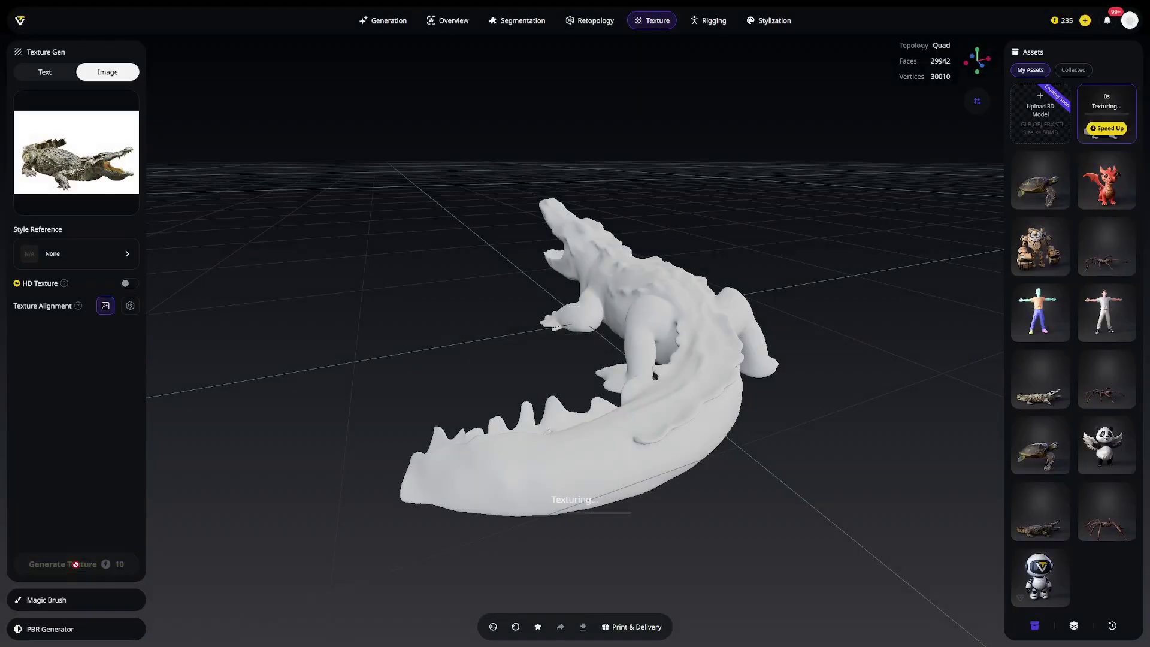
drag(367, 474, 796, 395)
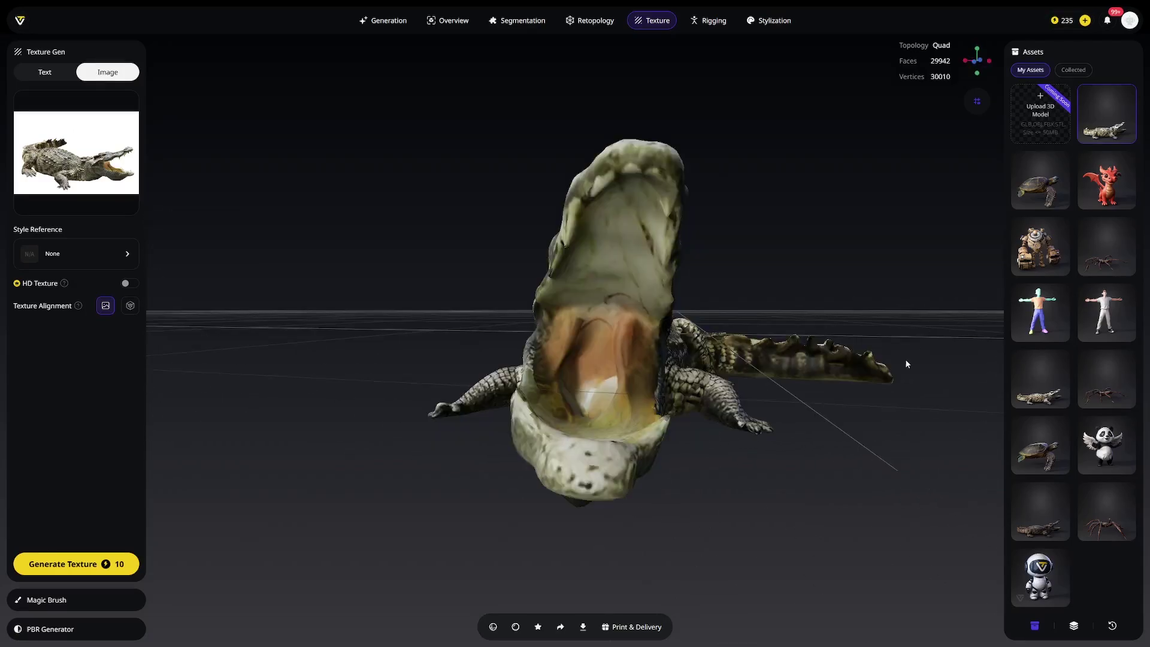
scroll(700, 488, up, 2)
scroll(700, 488, down, 2)
scroll(700, 488, up, 2)
mouse_move(700, 488)
mouse_down()
mouse_move(789, 562)
mouse_move(685, 495)
mouse_up()
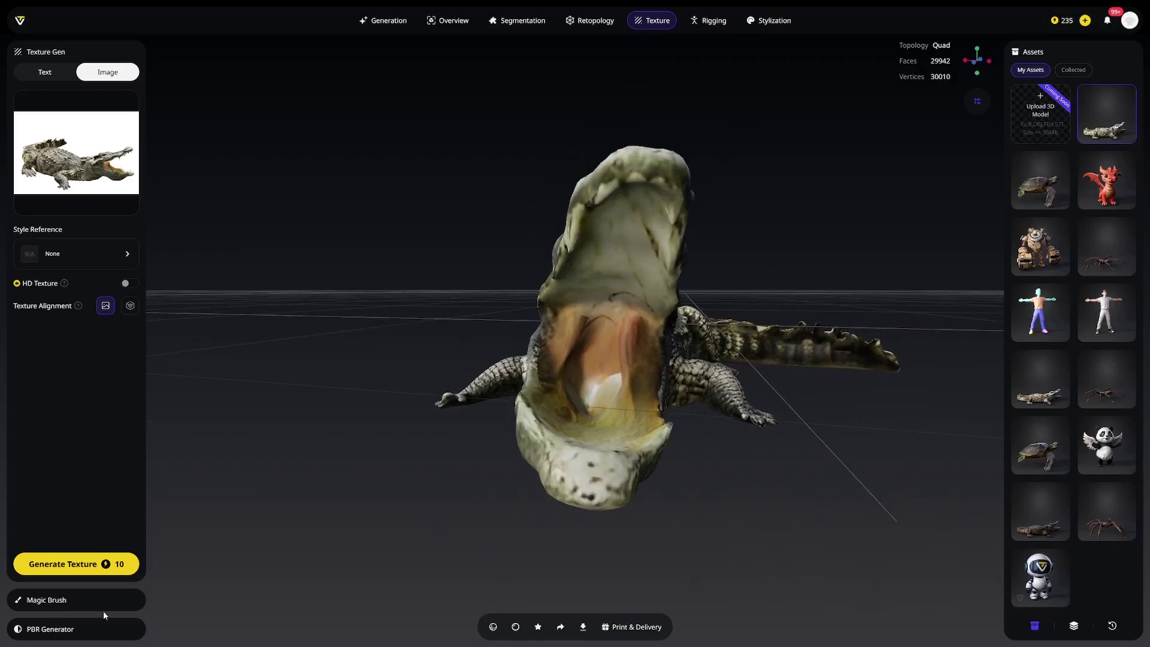
Step: Paint a Magic Brush pink, toothed open-mouth preview onto the crocodile's mouth and save the texture
click(54, 600)
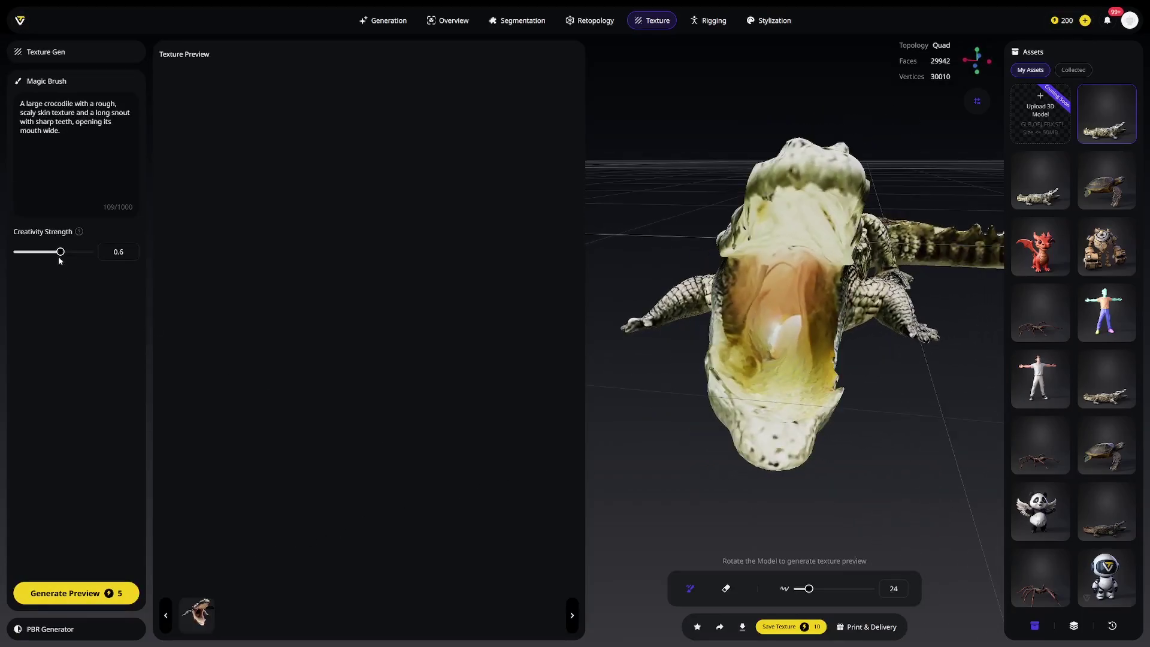
click(77, 601)
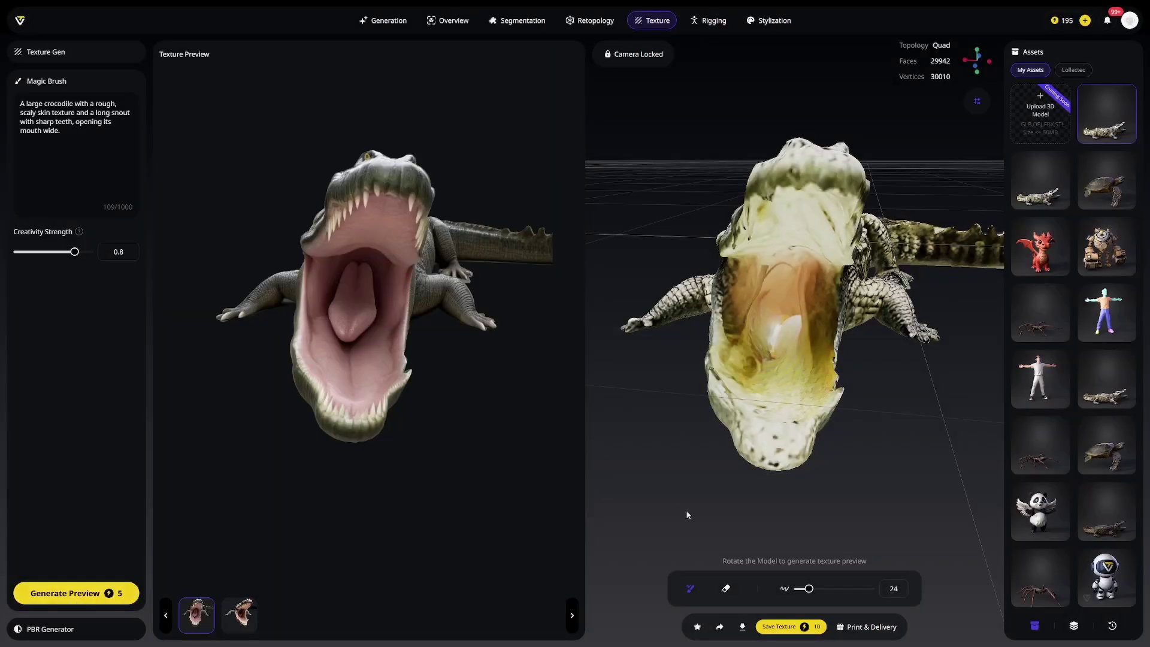
mouse_move(787, 434)
mouse_down()
mouse_move(767, 260)
mouse_move(823, 270)
mouse_move(768, 374)
mouse_up()
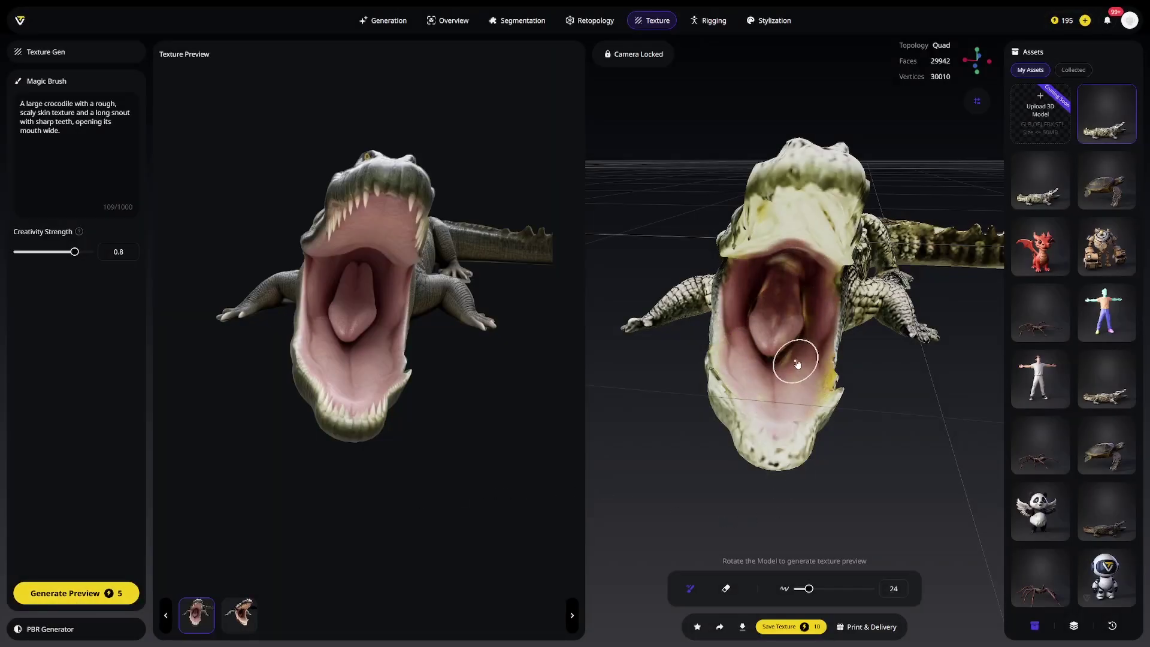
click(789, 627)
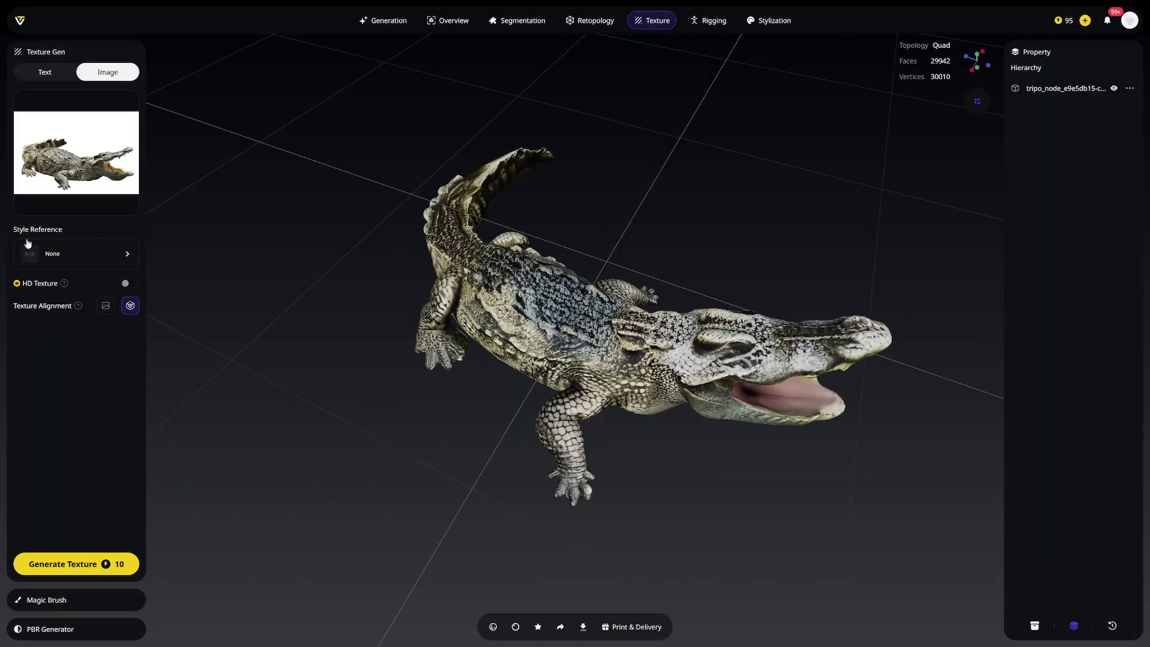
Step: Regenerate the crocodile texture in the Mecha style with Structure Aligned kept
click(114, 254)
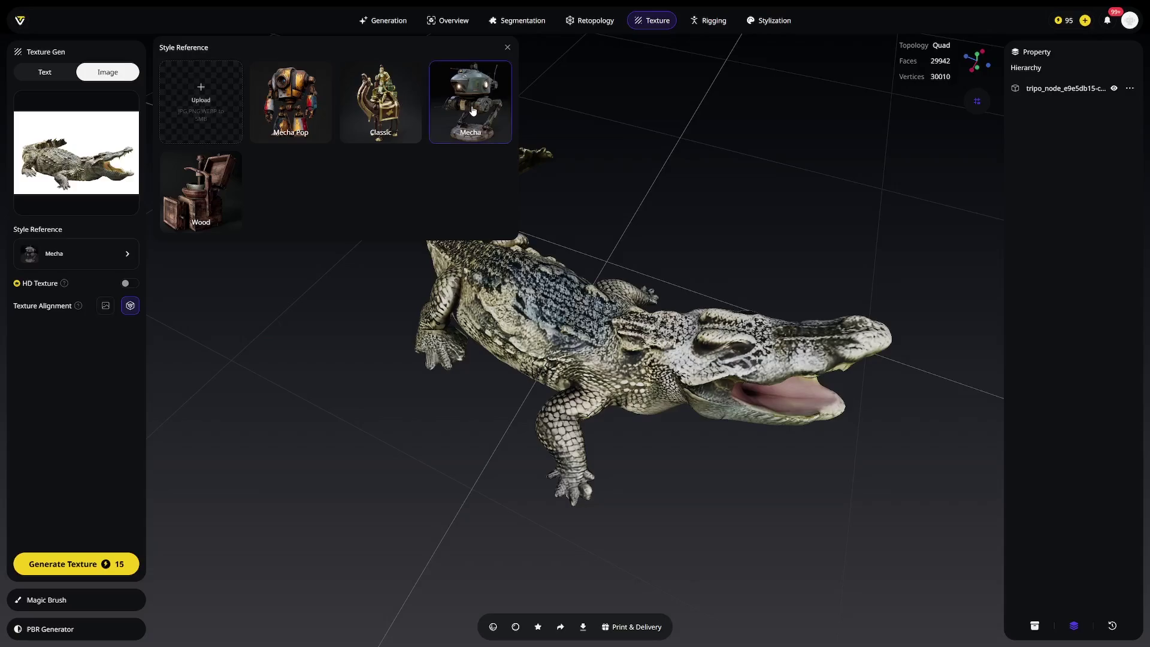
click(130, 306)
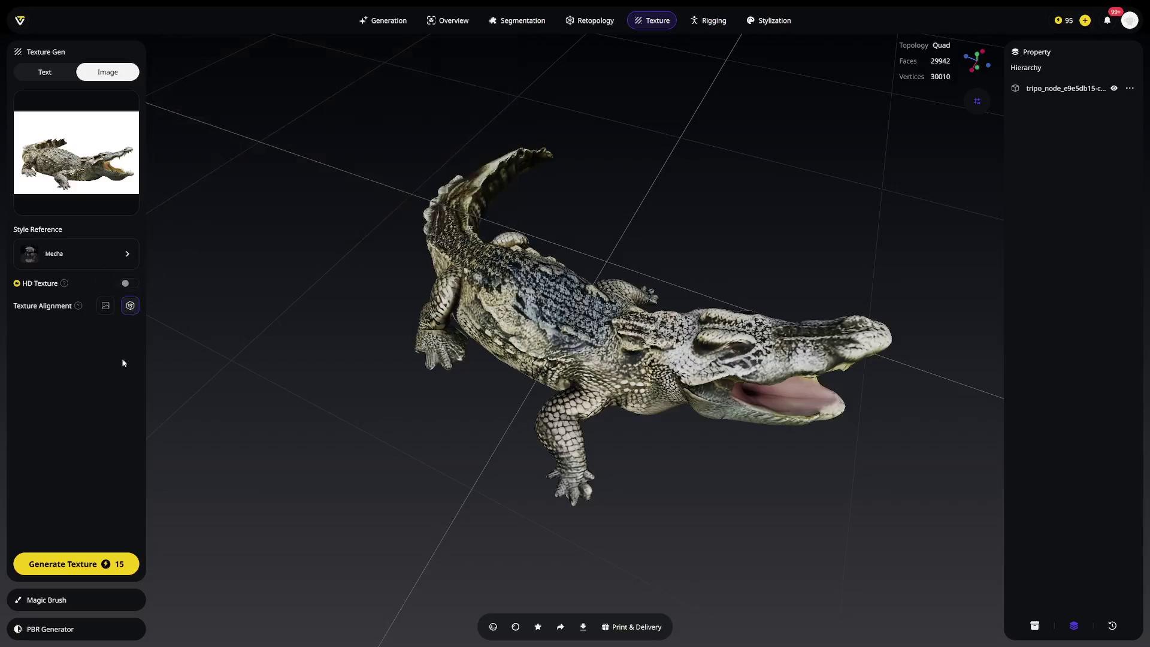
click(83, 562)
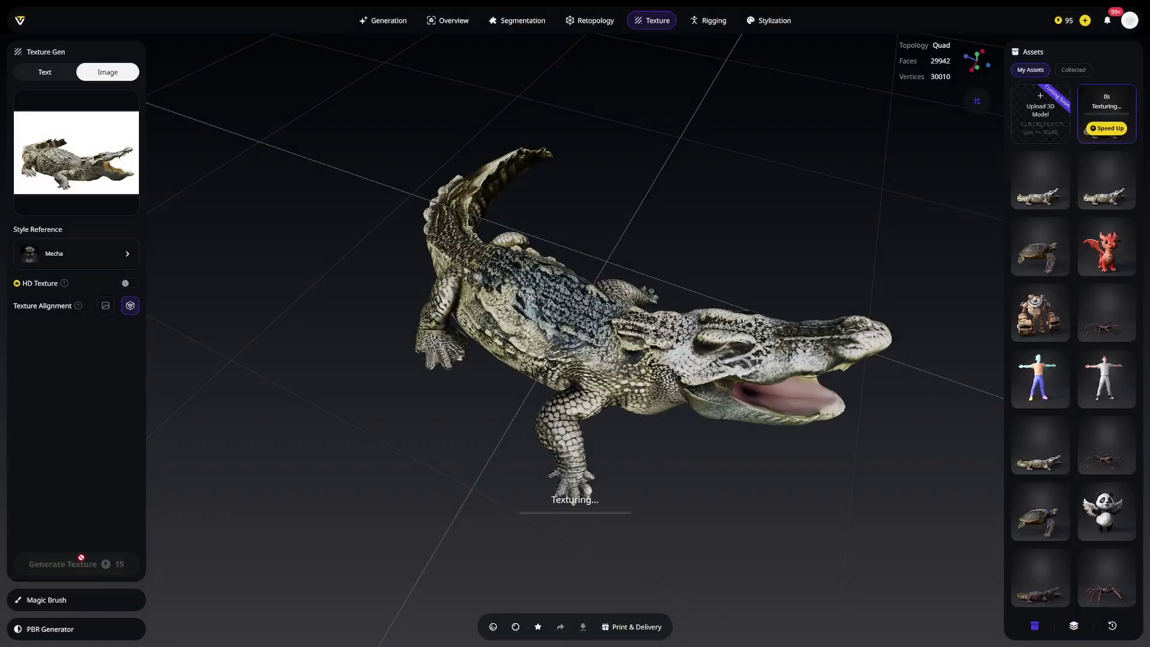
drag(768, 449, 587, 434)
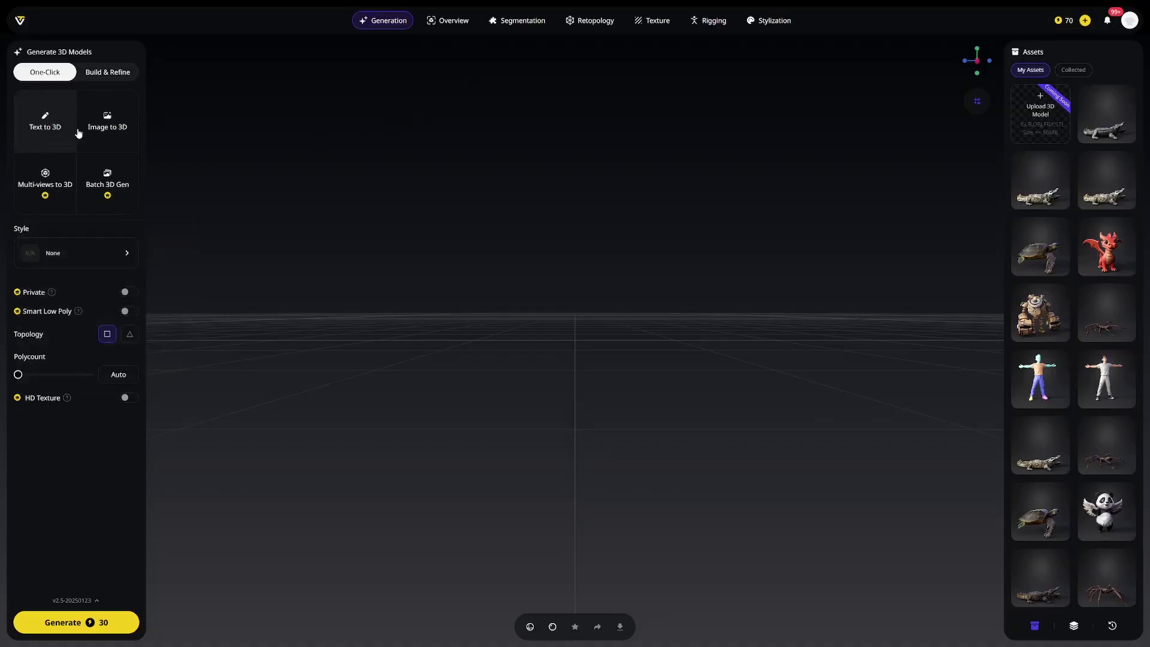
Step: Generate a winged cartoon panda from a text prompt with polycount raised to 30891
click(52, 142)
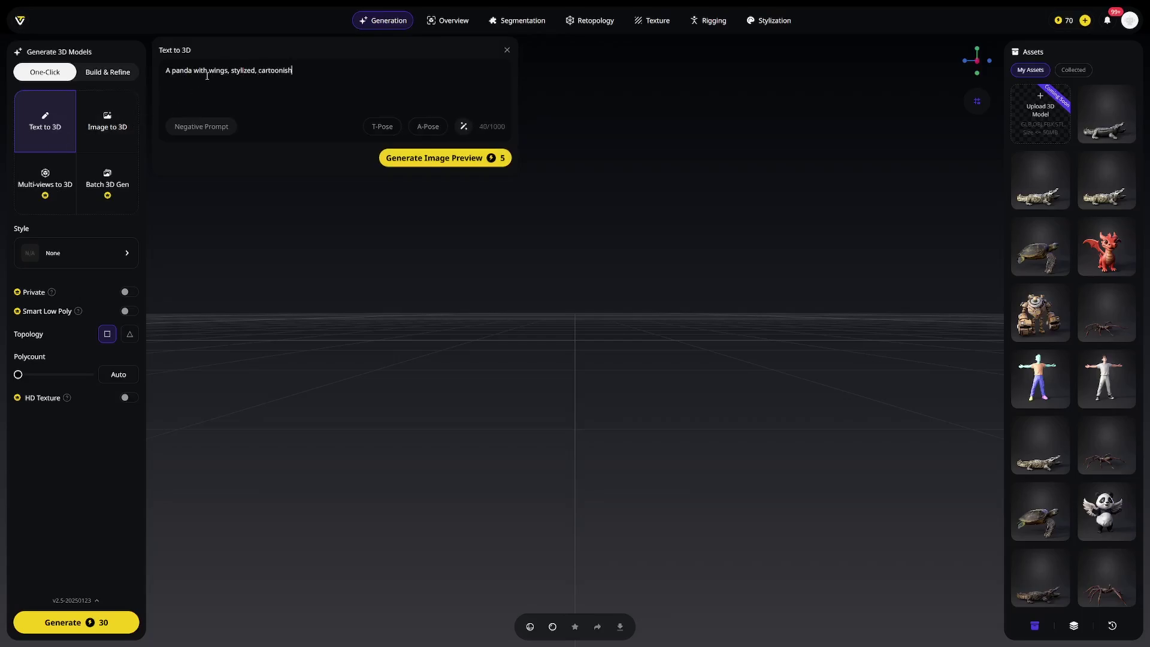
click(453, 158)
drag(27, 380, 35, 381)
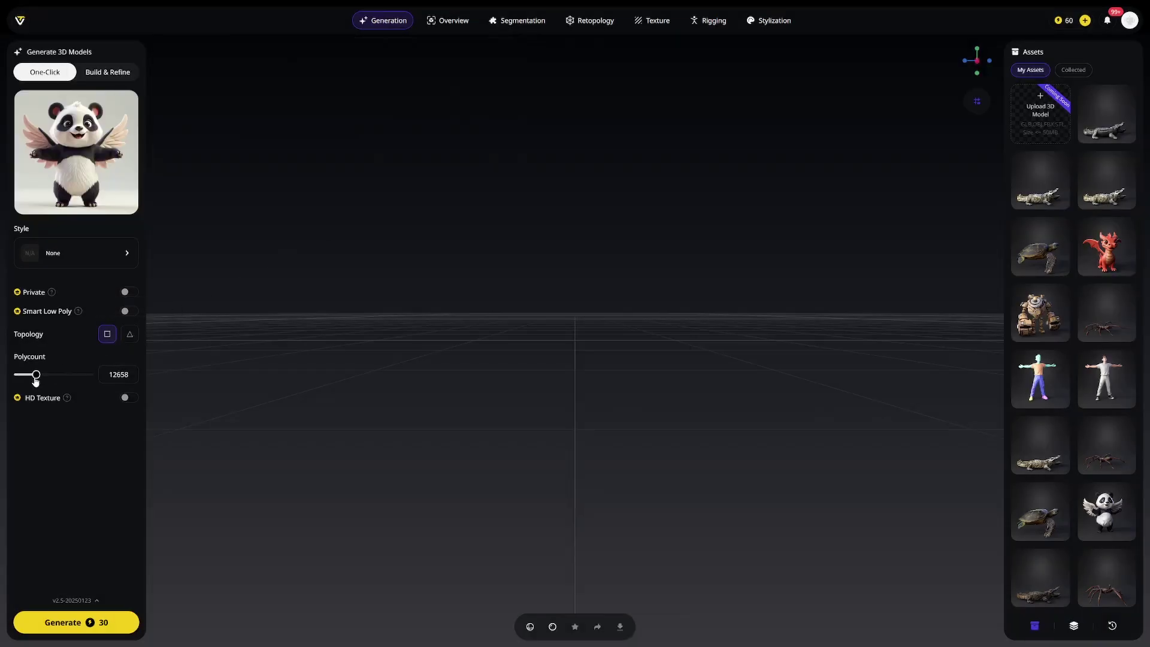
click(84, 622)
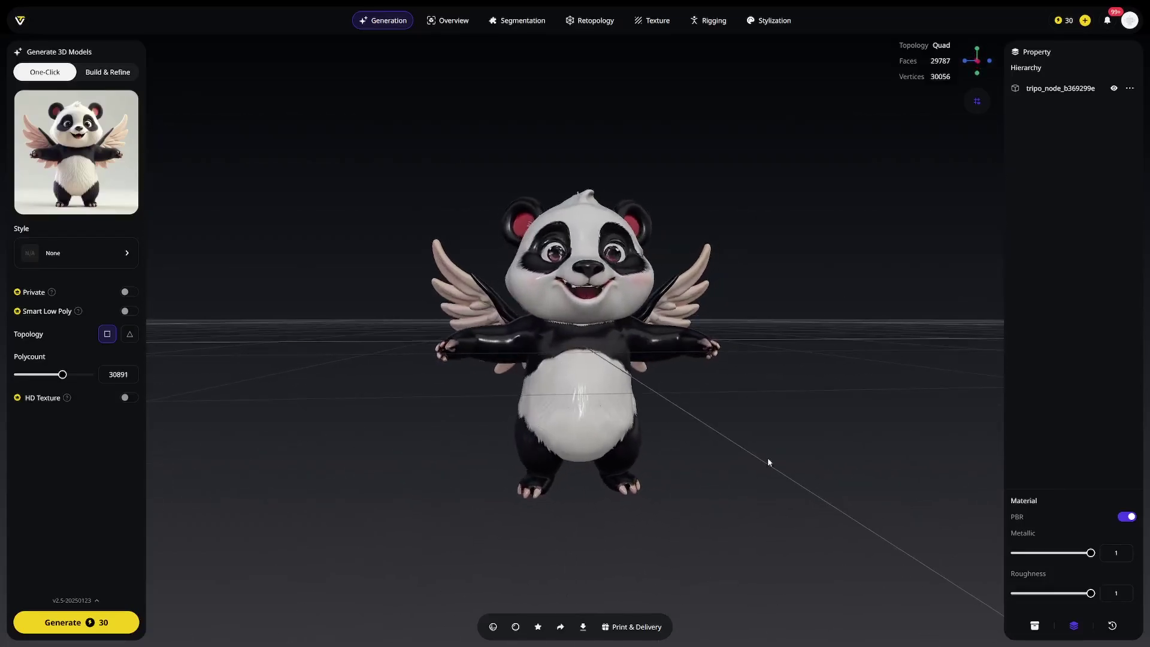
Step: Export the panda as FBX with Bottom-Center pivot and import it into Blender
click(584, 626)
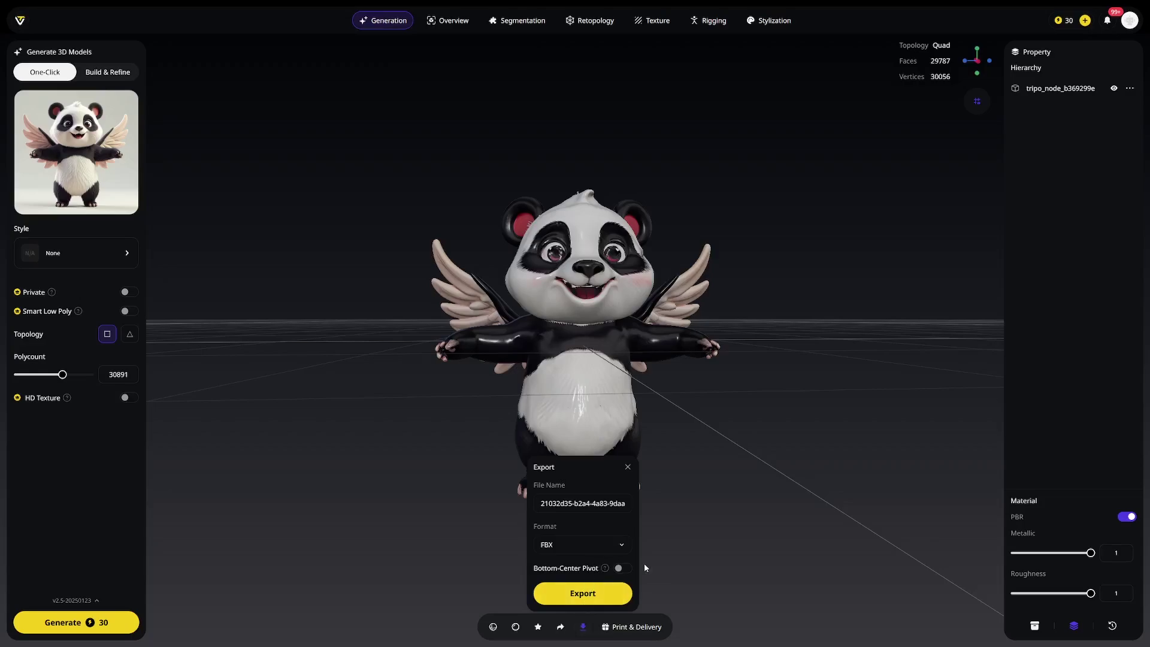
click(621, 569)
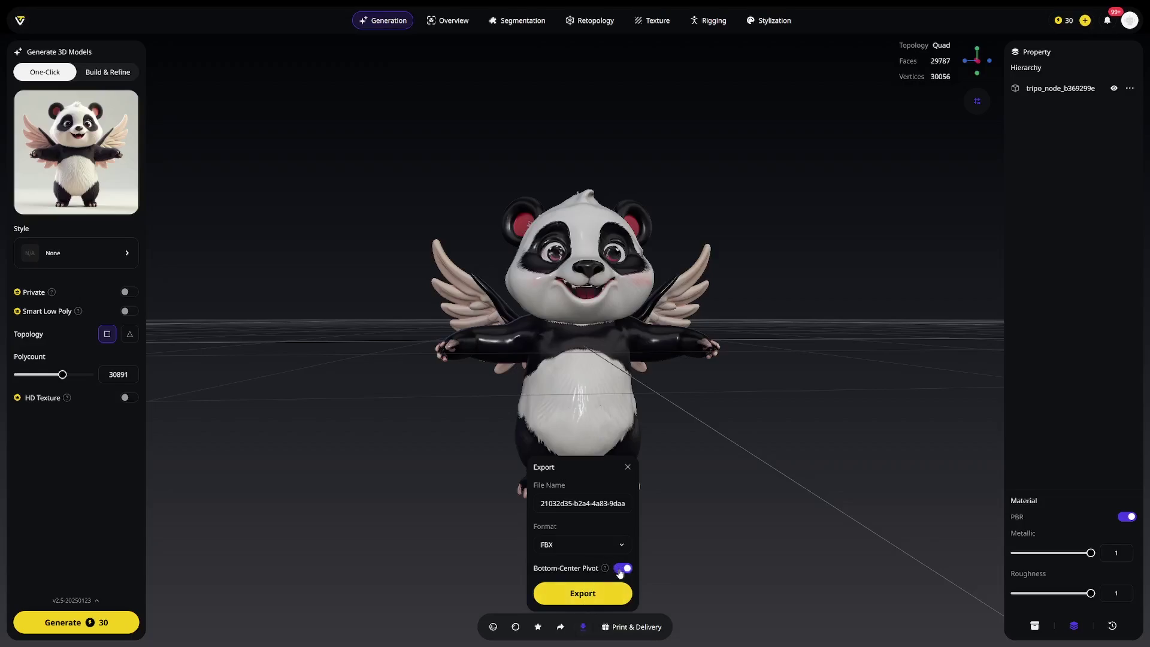
click(598, 596)
drag(789, 388, 527, 386)
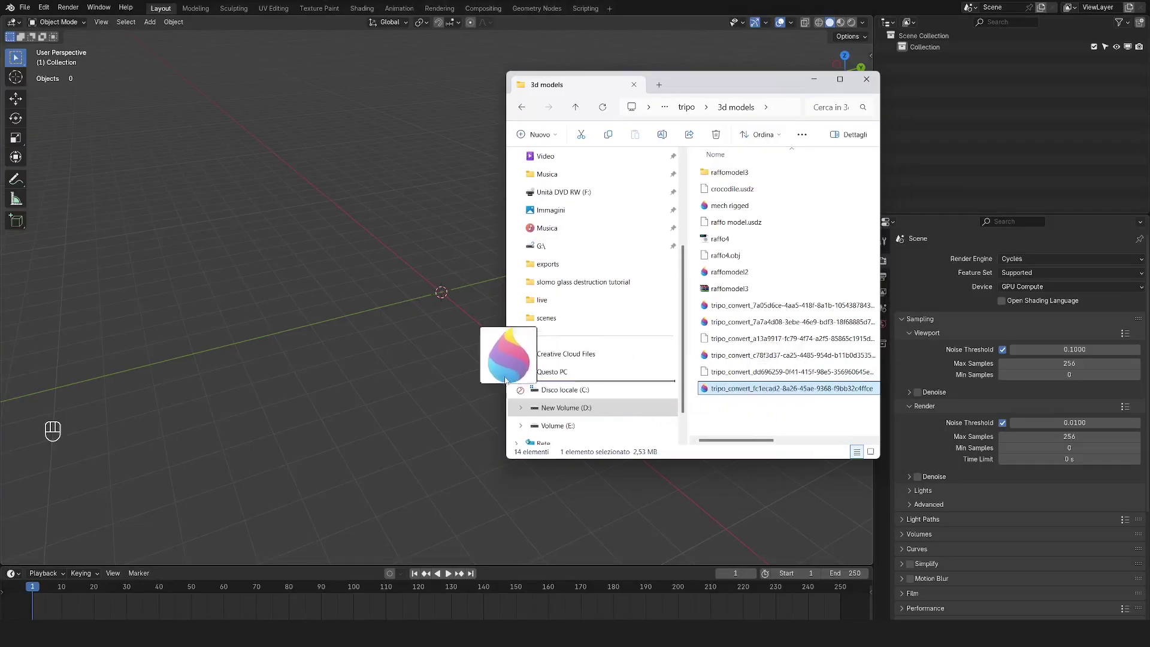
click(257, 536)
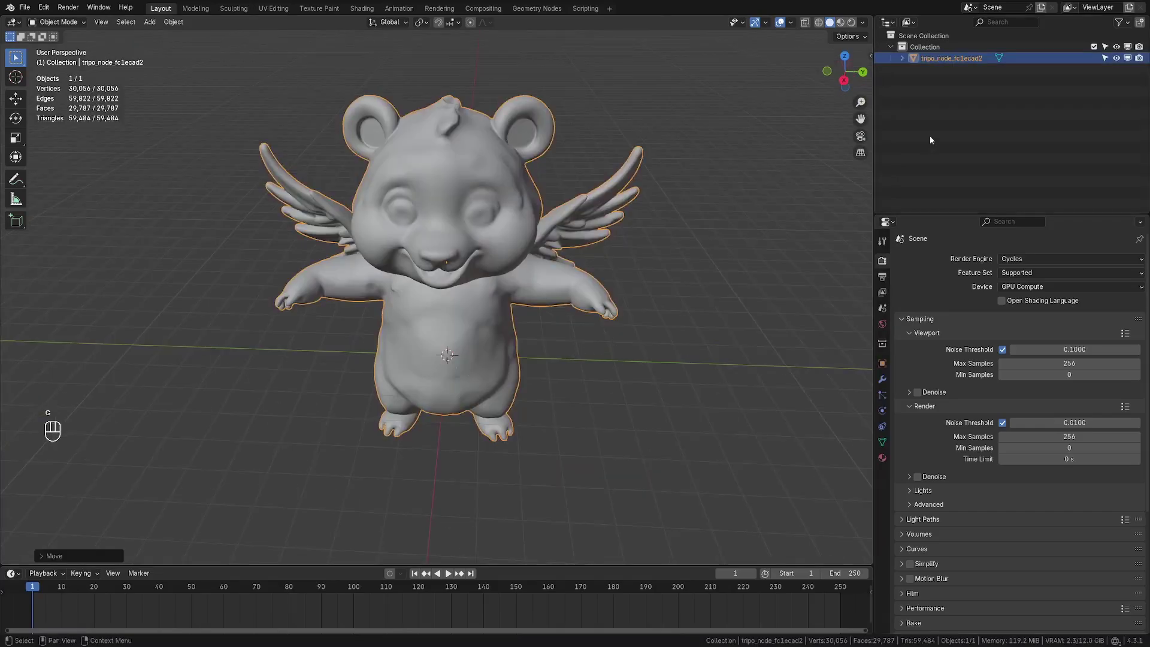
Step: Turn on the wireframe overlay for the panda and deselect it
click(791, 22)
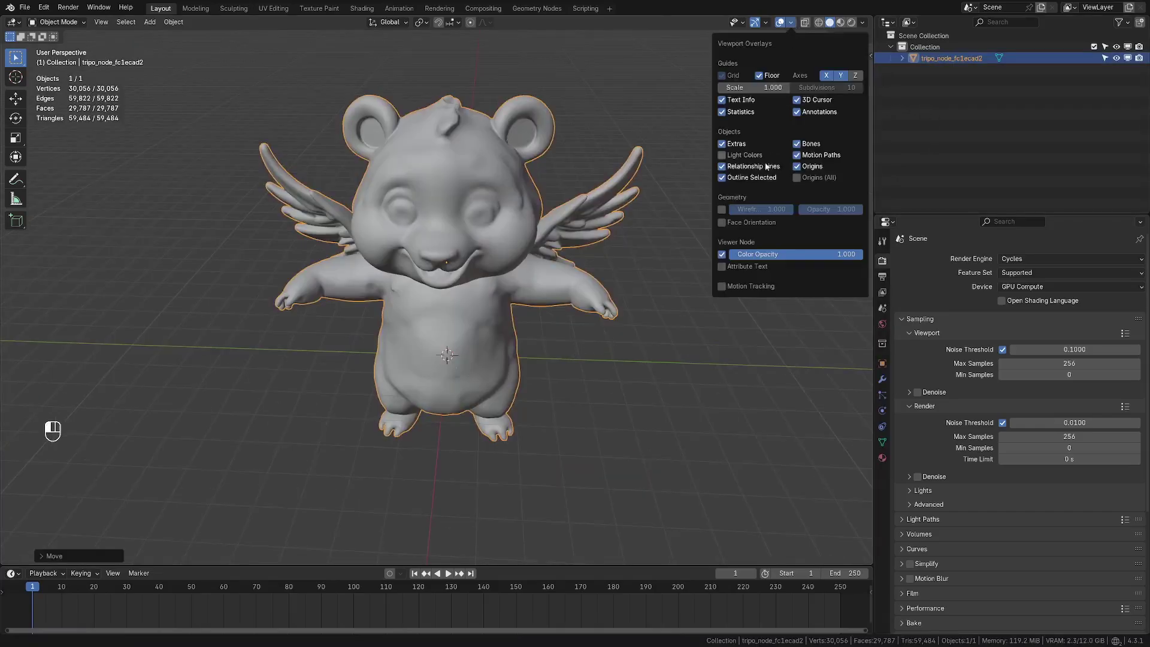
click(722, 210)
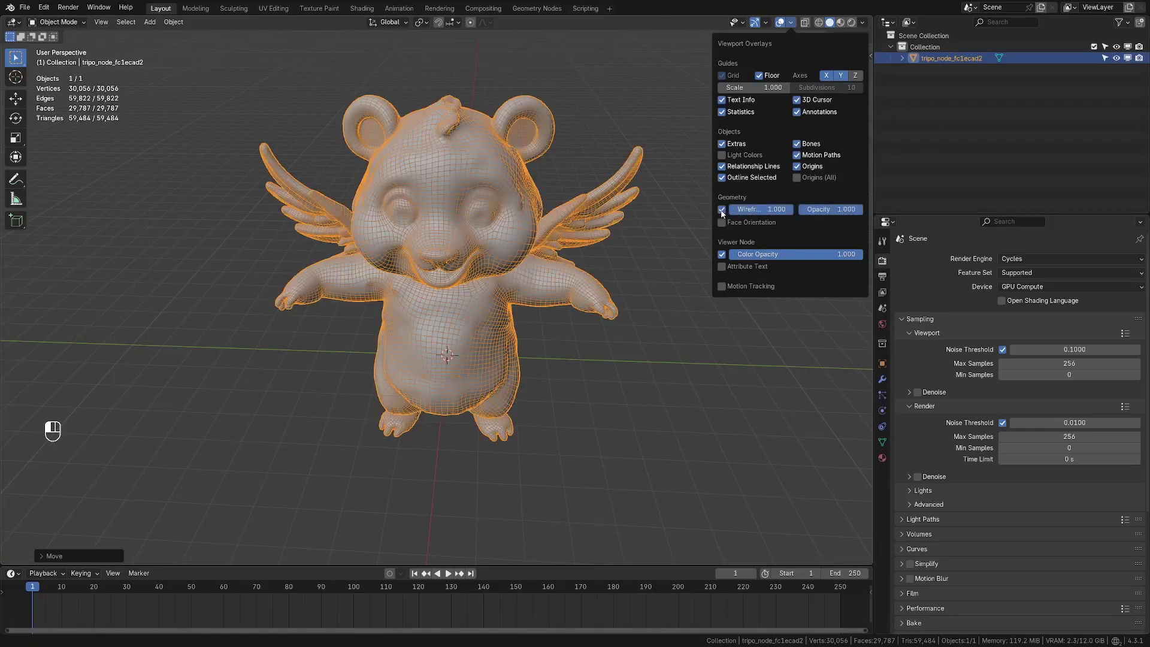
click(630, 458)
Step: Maximize the 3D view and orbit and zoom onto the panda's head to inspect its quads
key(ctrl+space)
middle_drag(670, 367, 697, 369)
scroll(845, 398, up, 2)
scroll(929, 423, down, 2)
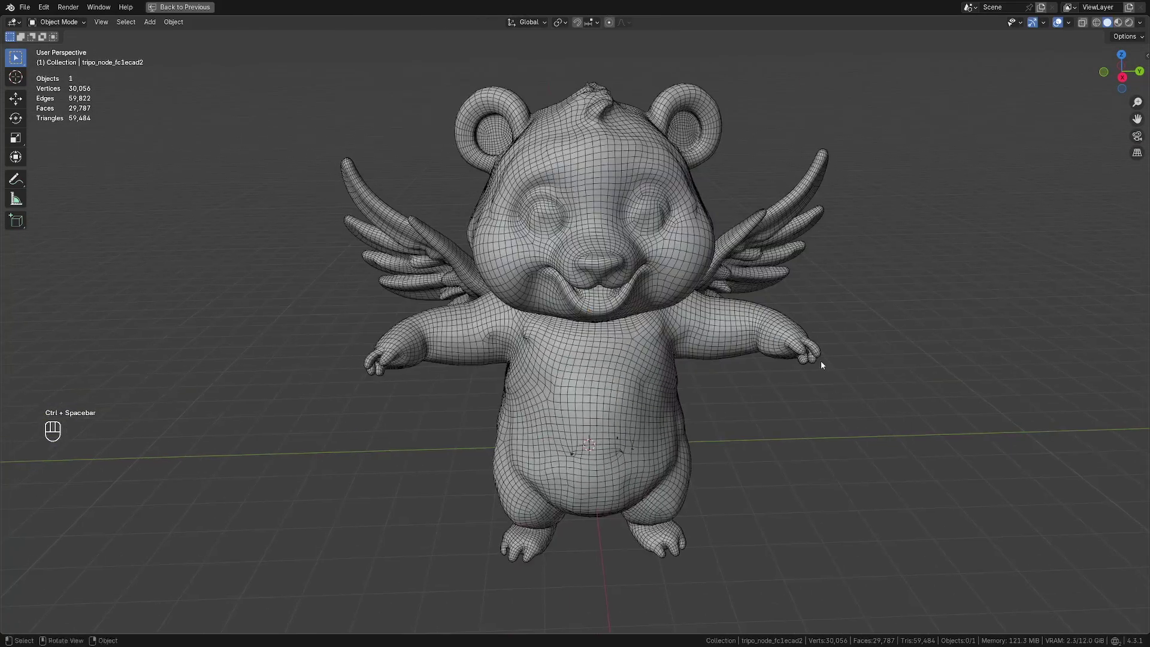
scroll(821, 362, up, 4)
middle_drag(821, 362, 725, 356)
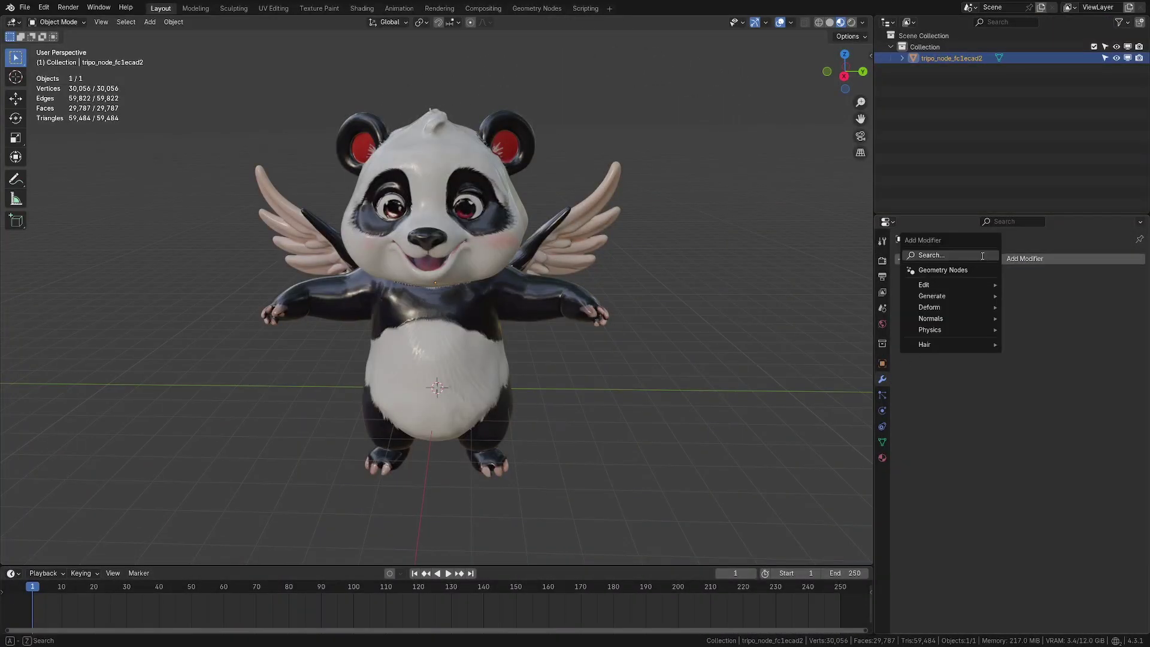
Step: Add a level-2 Subdivision modifier to the panda, hide it in the viewport, and use Solid shading
click(982, 255)
key(Return)
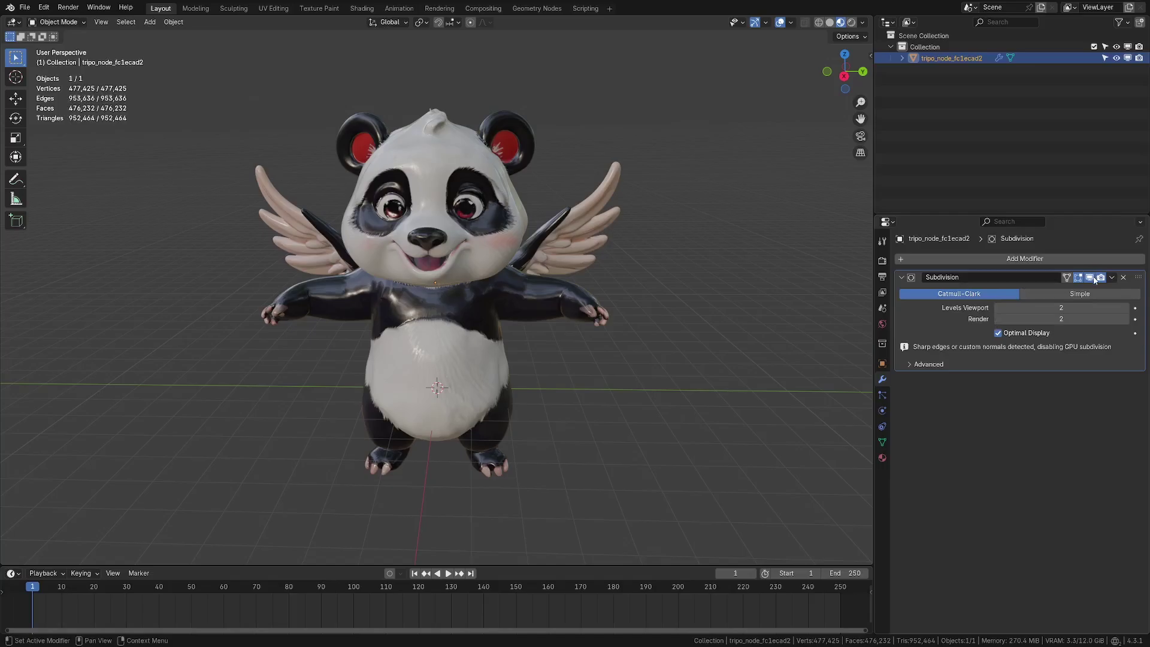
scroll(554, 286, up, 4)
click(1088, 277)
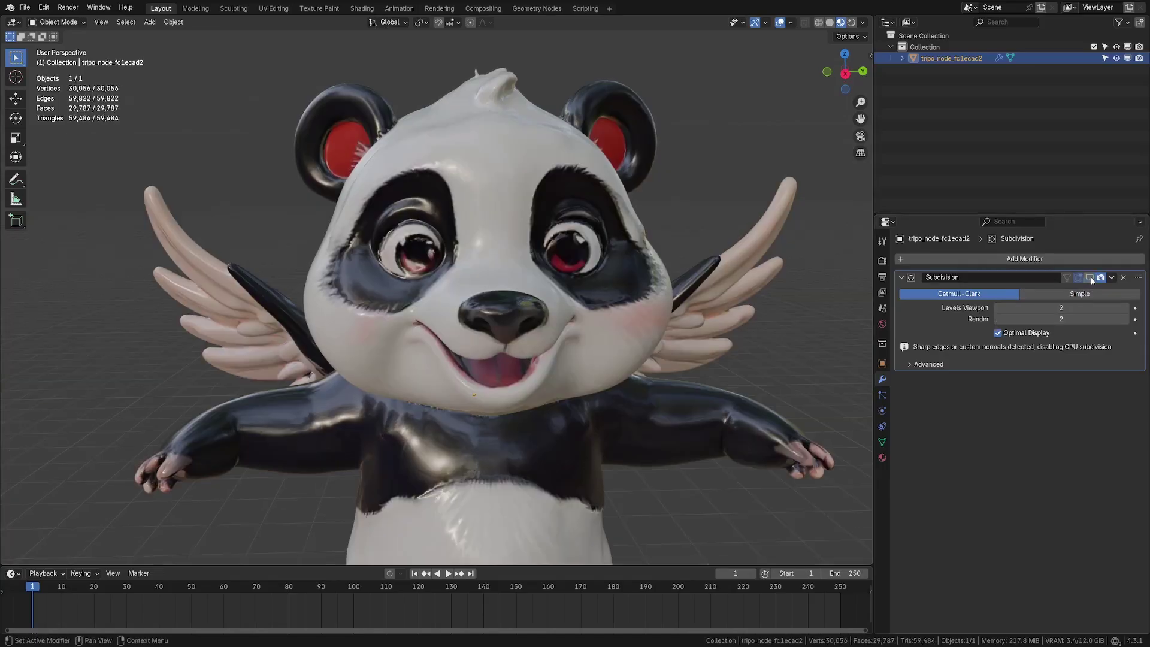
key(z)
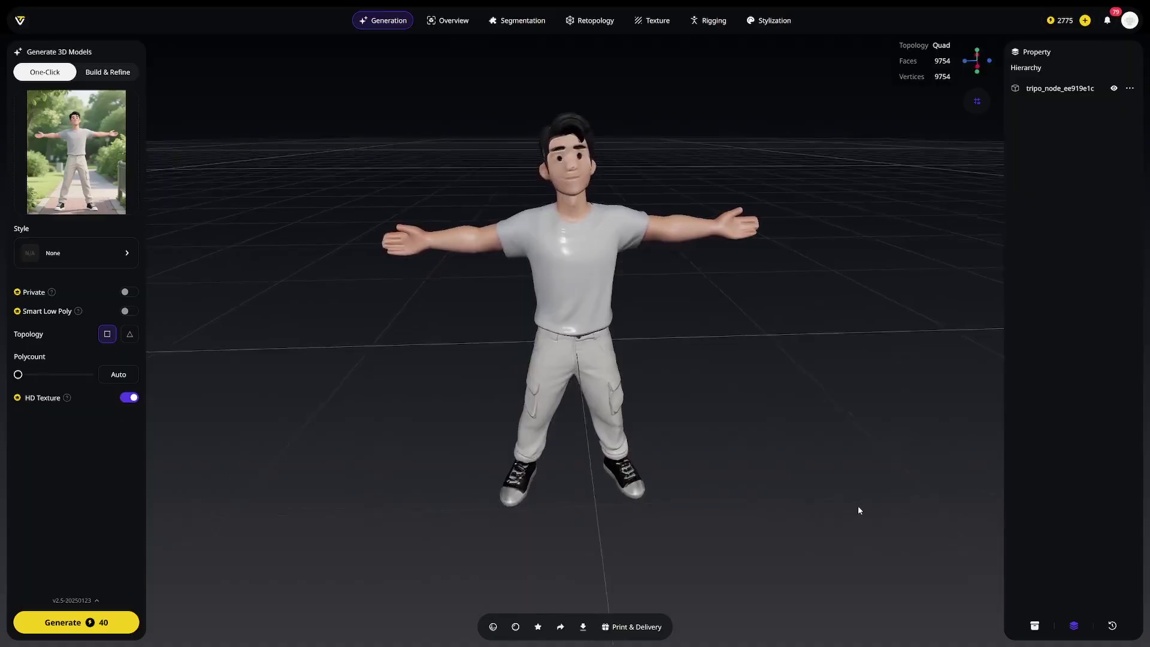
Step: Orbit the untextured cartoon man model to inspect its back
drag(858, 506, 815, 485)
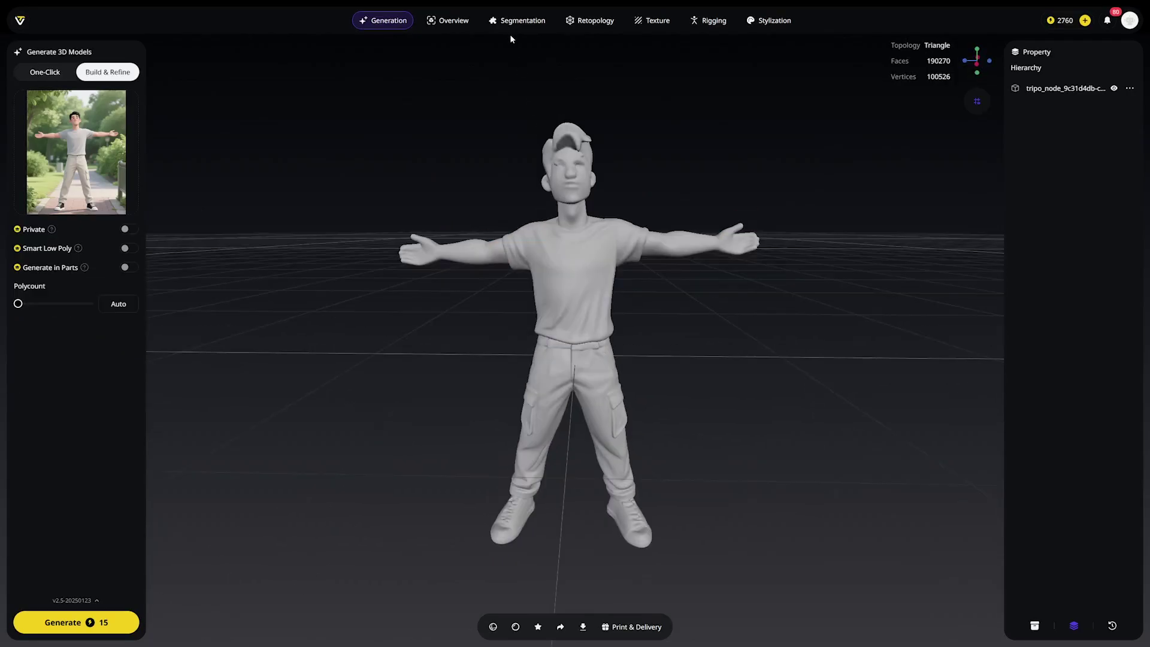
Step: Split the cartoon man figure into coloured segmented parts
click(523, 20)
mouse_move(785, 427)
mouse_down()
mouse_move(872, 433)
mouse_move(790, 447)
mouse_up()
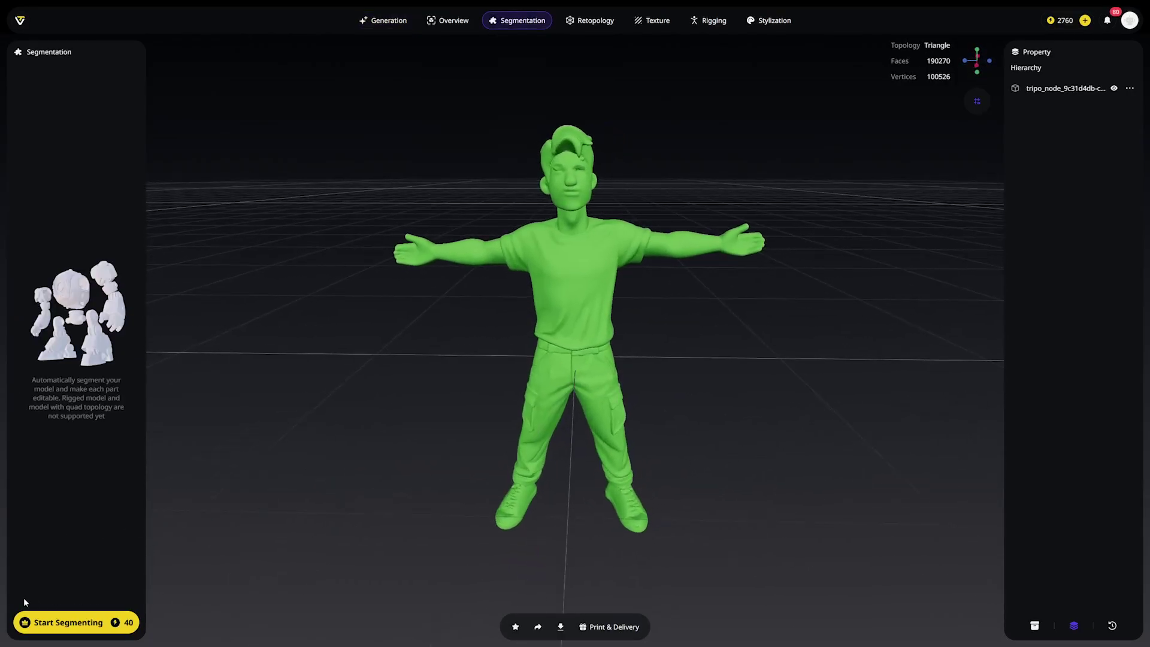
click(81, 623)
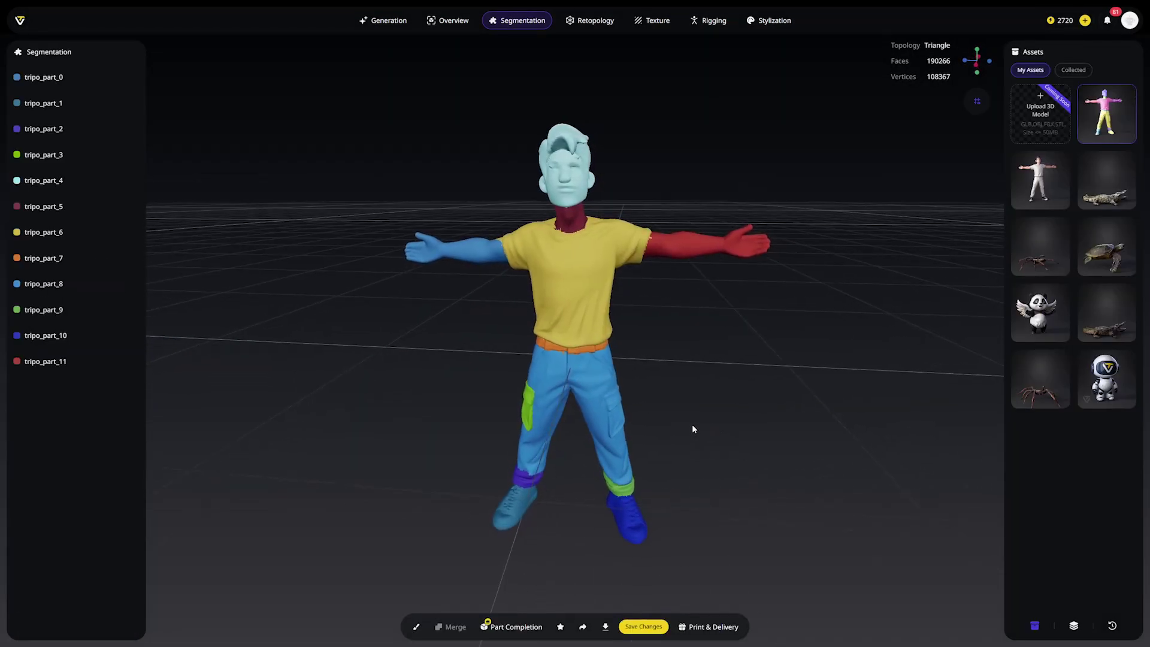
drag(745, 419, 690, 406)
Step: Merge the blue pants, tripo_part_8 and the purple cuff tripo_part_2 into one part
click(605, 455)
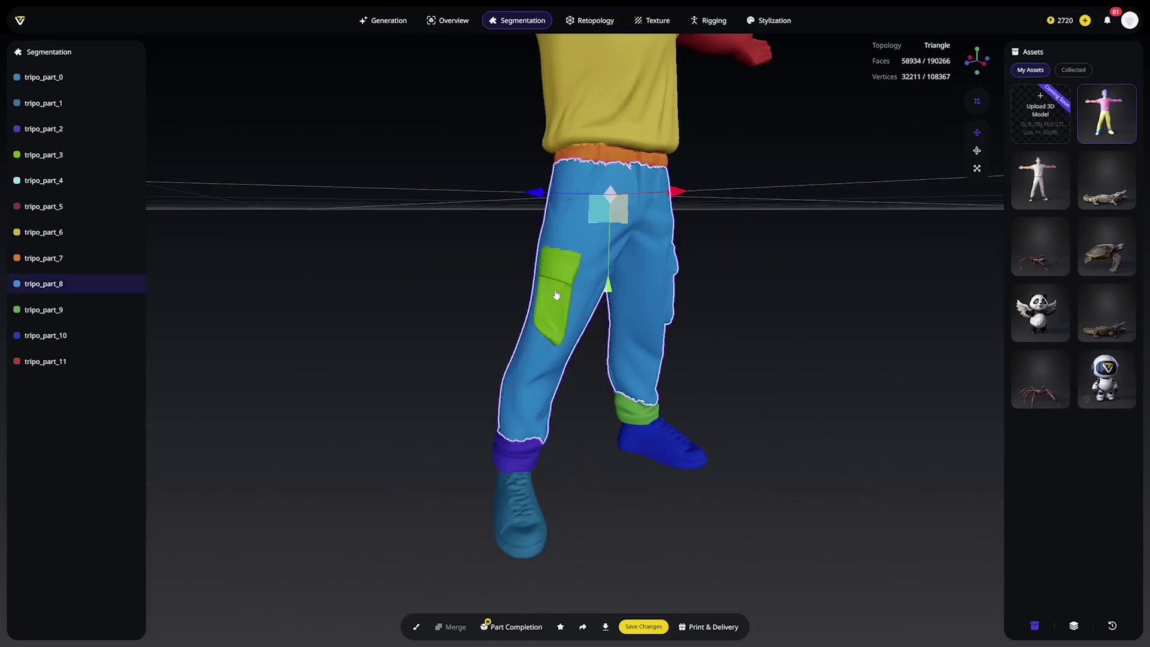
click(458, 626)
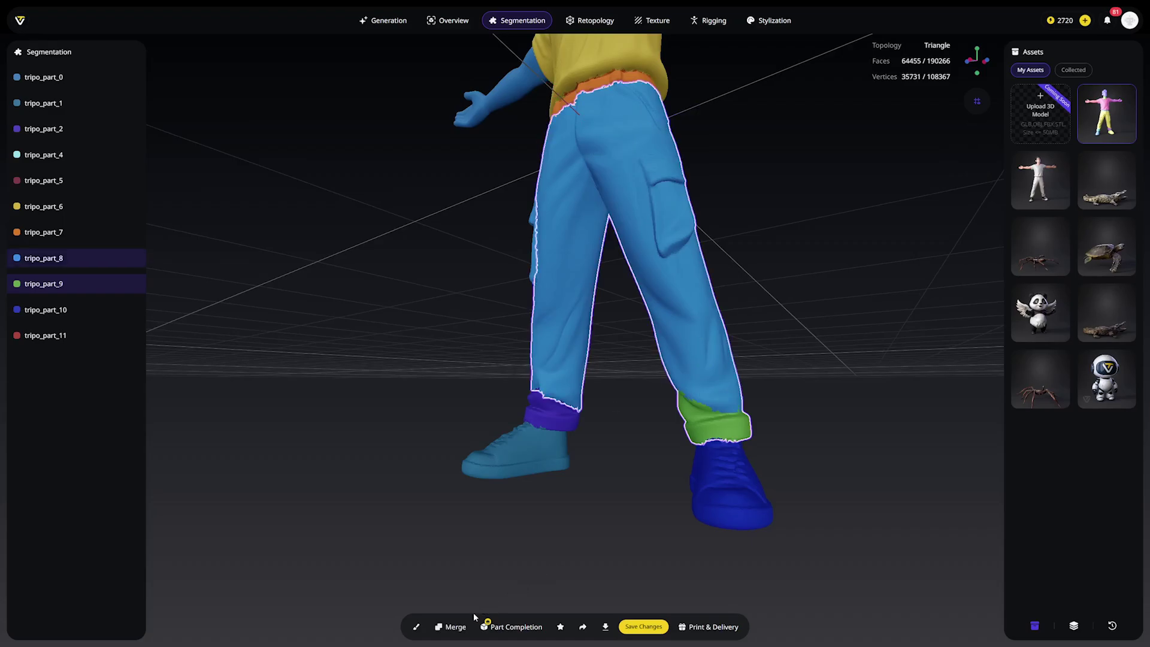
click(456, 626)
click(558, 402)
click(457, 626)
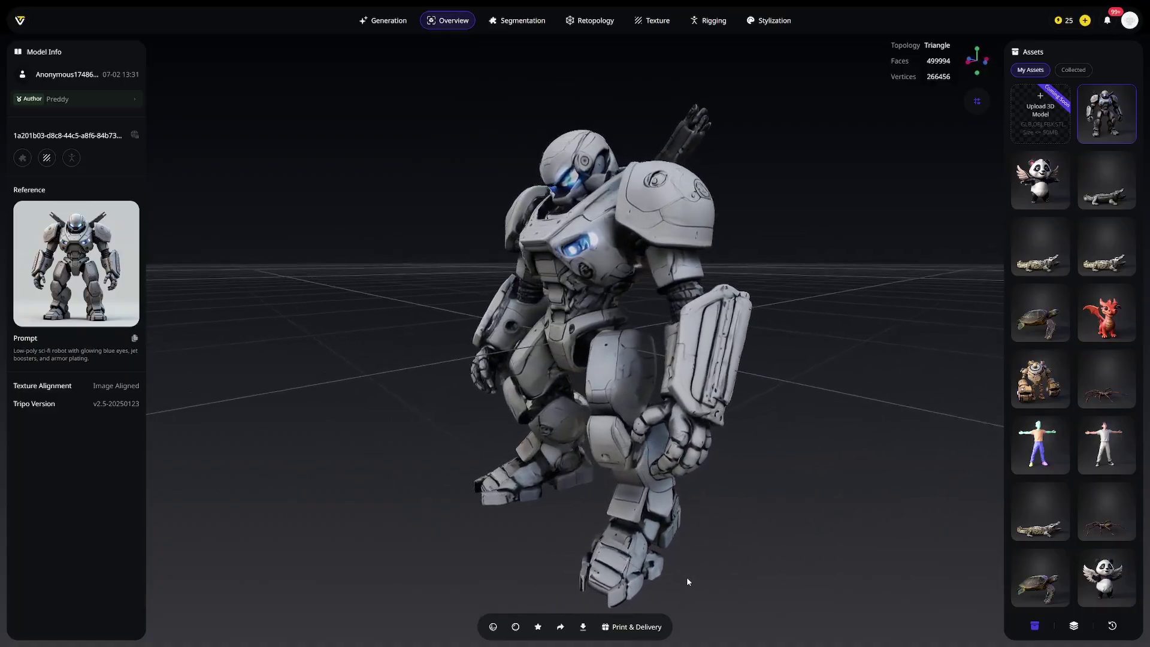
Step: Auto-rig the sci-fi robot with a humanoid skeleton
drag(752, 579, 677, 61)
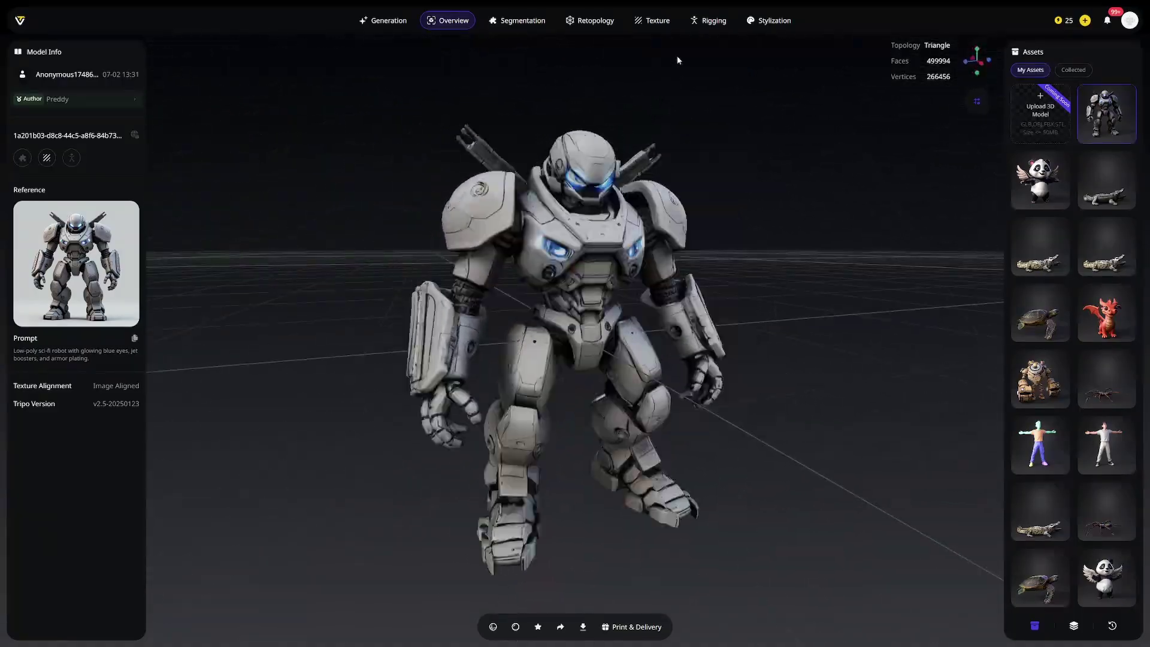
click(723, 22)
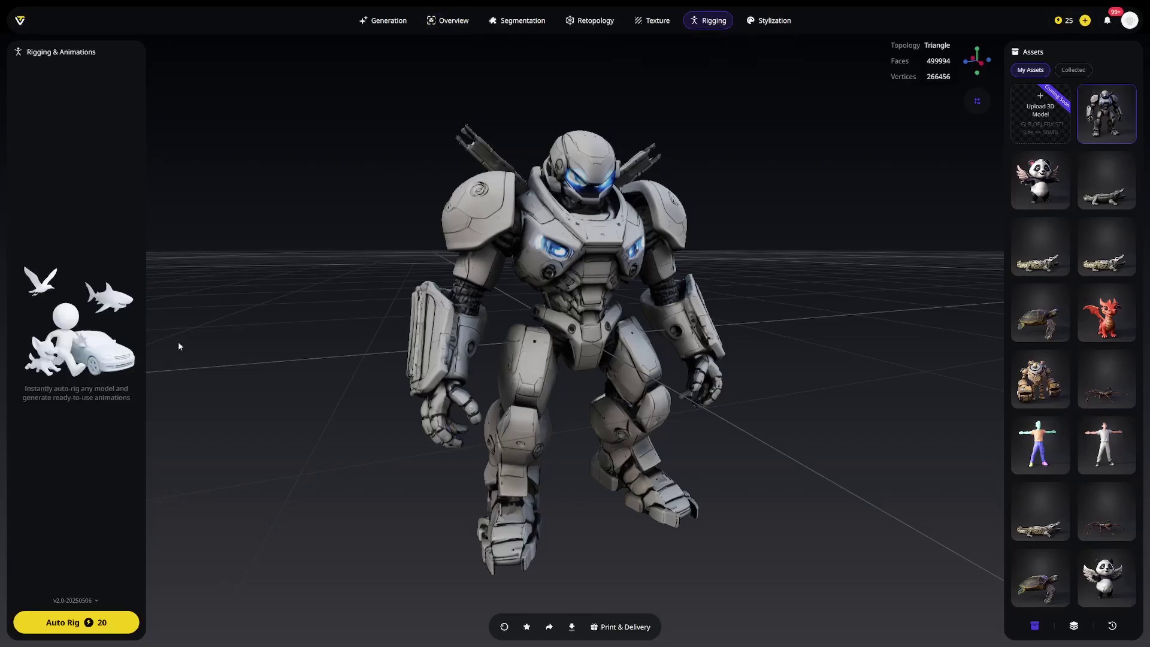
click(70, 624)
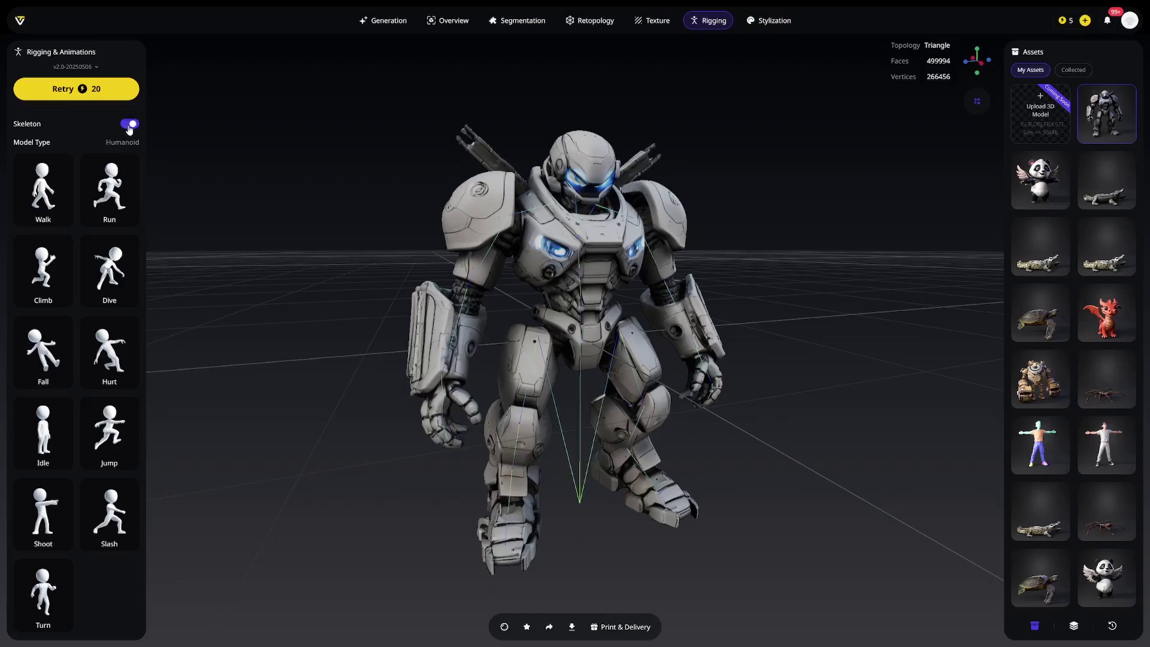
Step: Check the rigged robot in solid and textured shading, then hide the skeleton for the Walk preview
drag(866, 499, 822, 496)
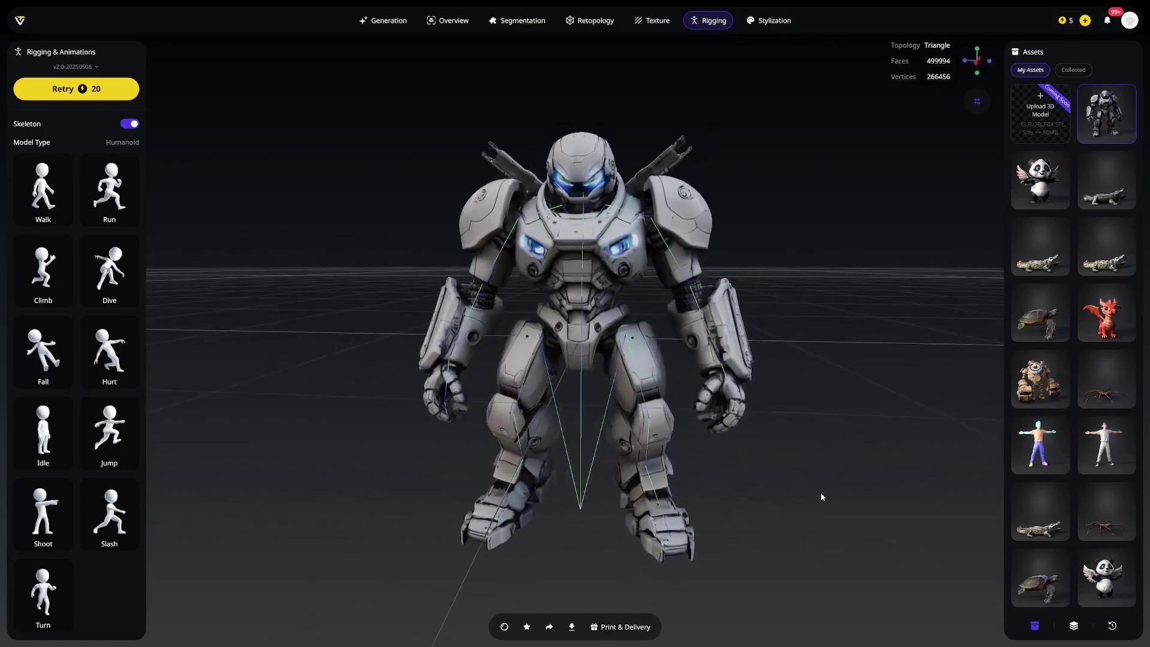
click(504, 627)
click(502, 626)
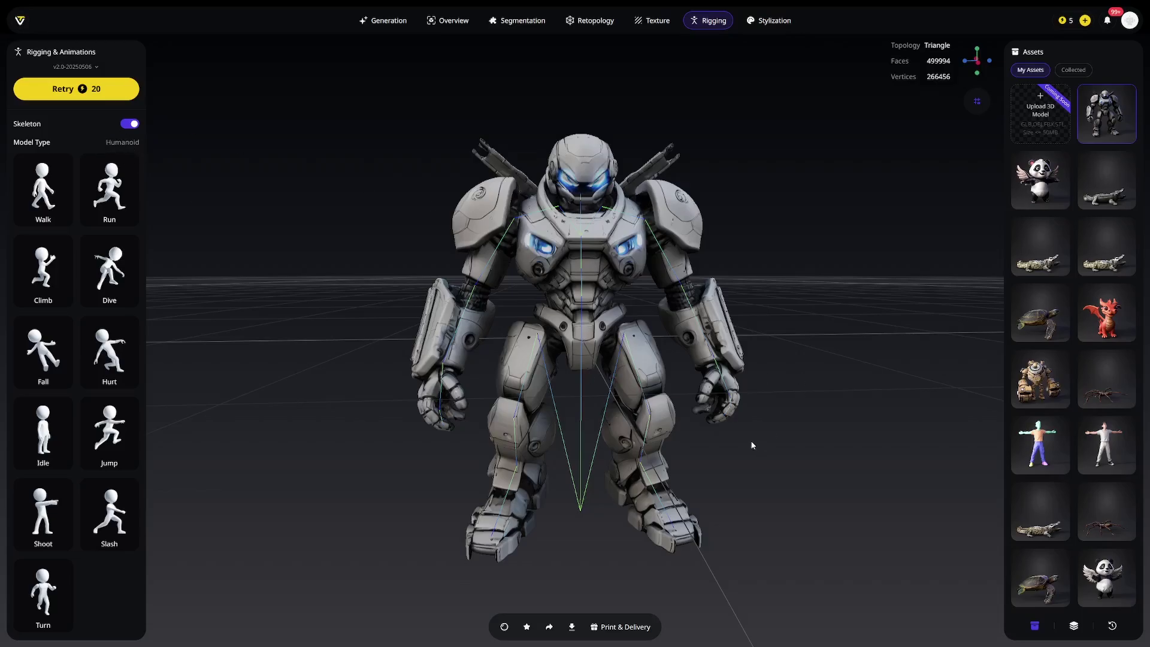
drag(799, 466, 808, 514)
click(506, 626)
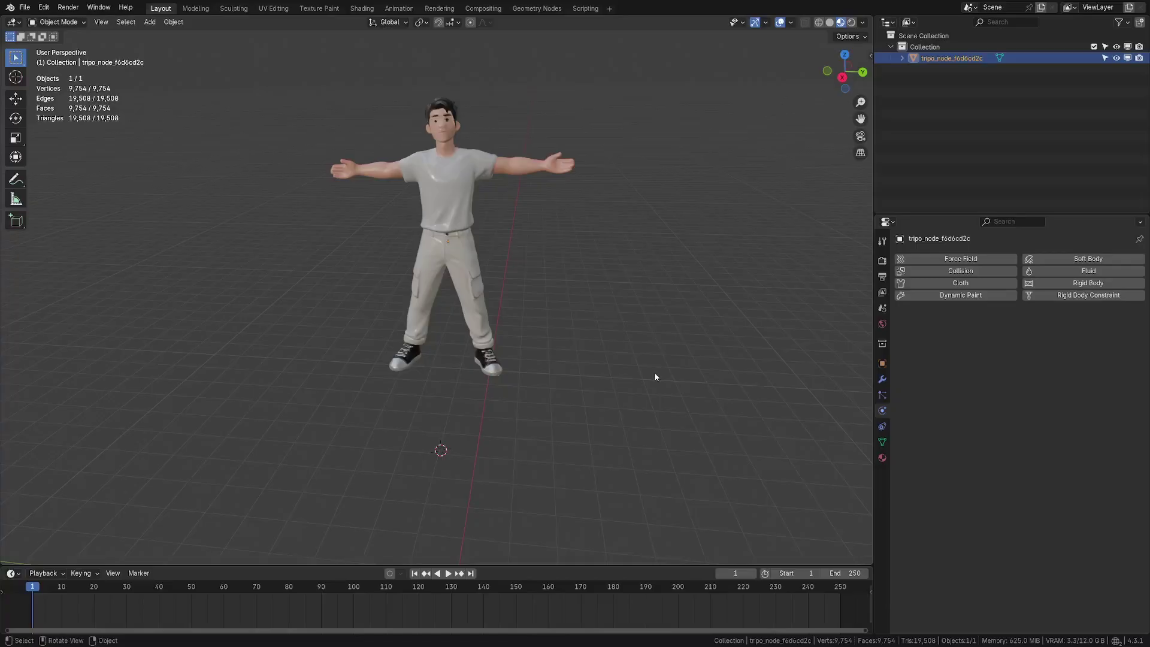
Step: Give the man cloth physics with adjusted vertex mass, pressure and self collisions
middle_drag(654, 372, 719, 359)
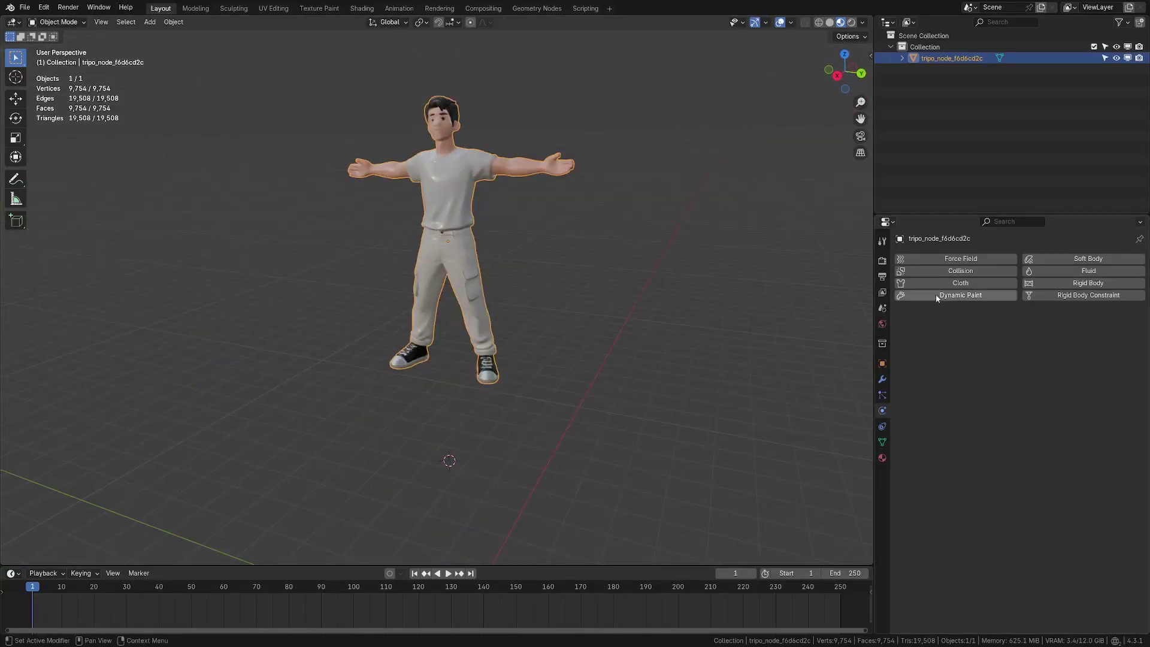
click(986, 282)
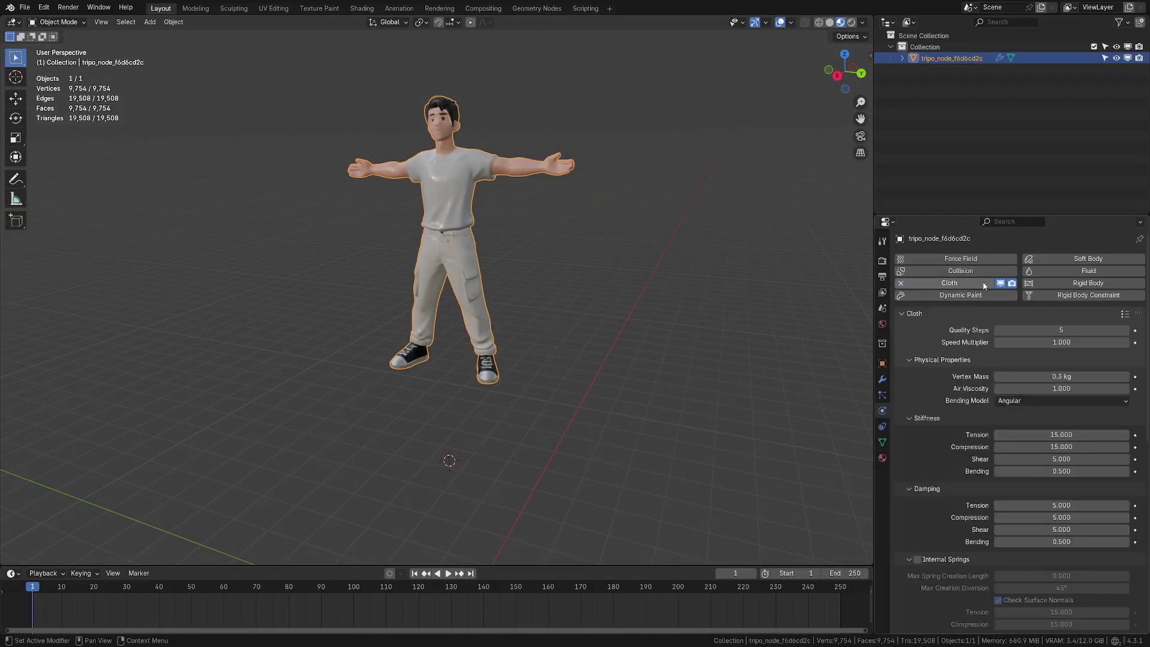
drag(1030, 376, 1012, 376)
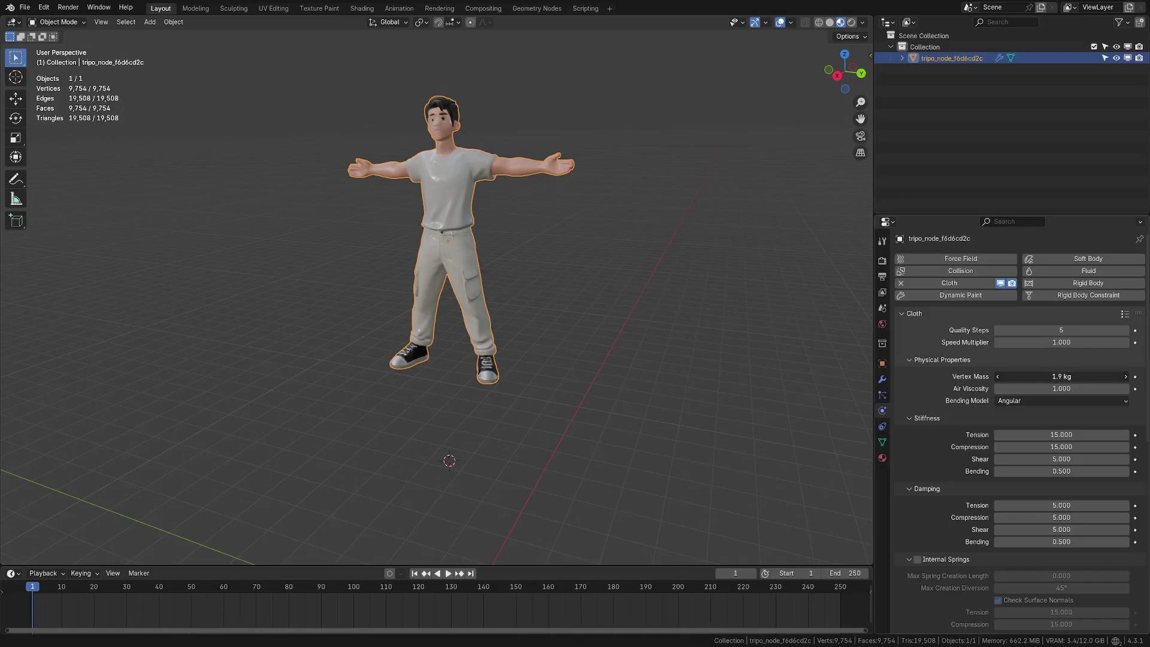
scroll(964, 455, down, 7)
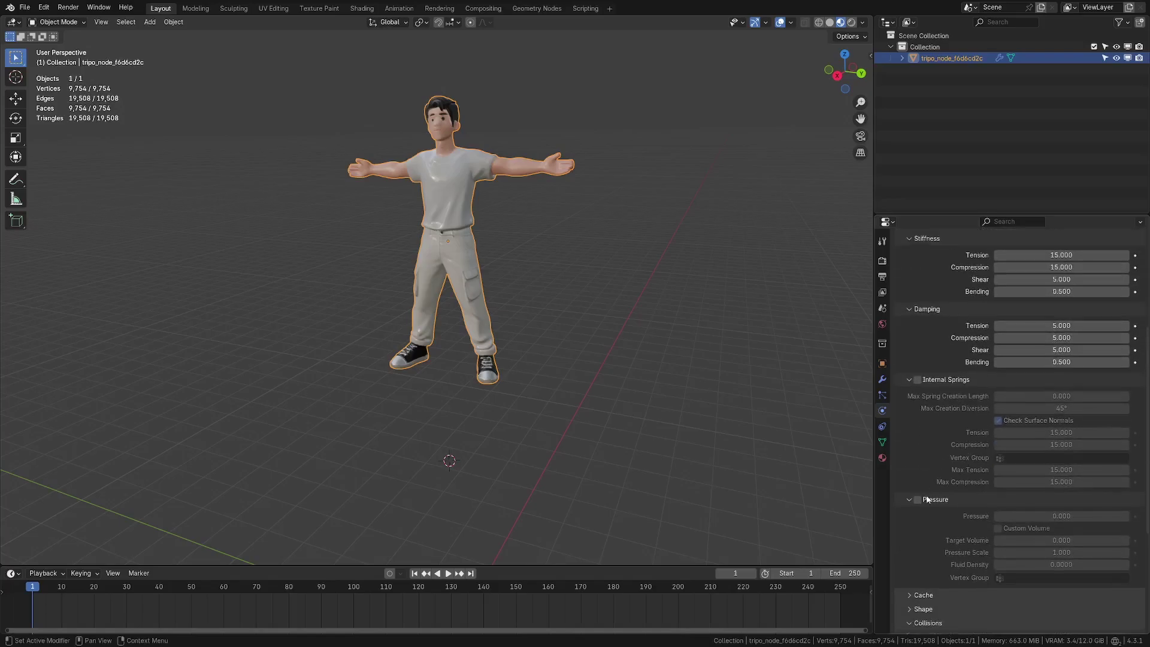
scroll(943, 512, down, 7)
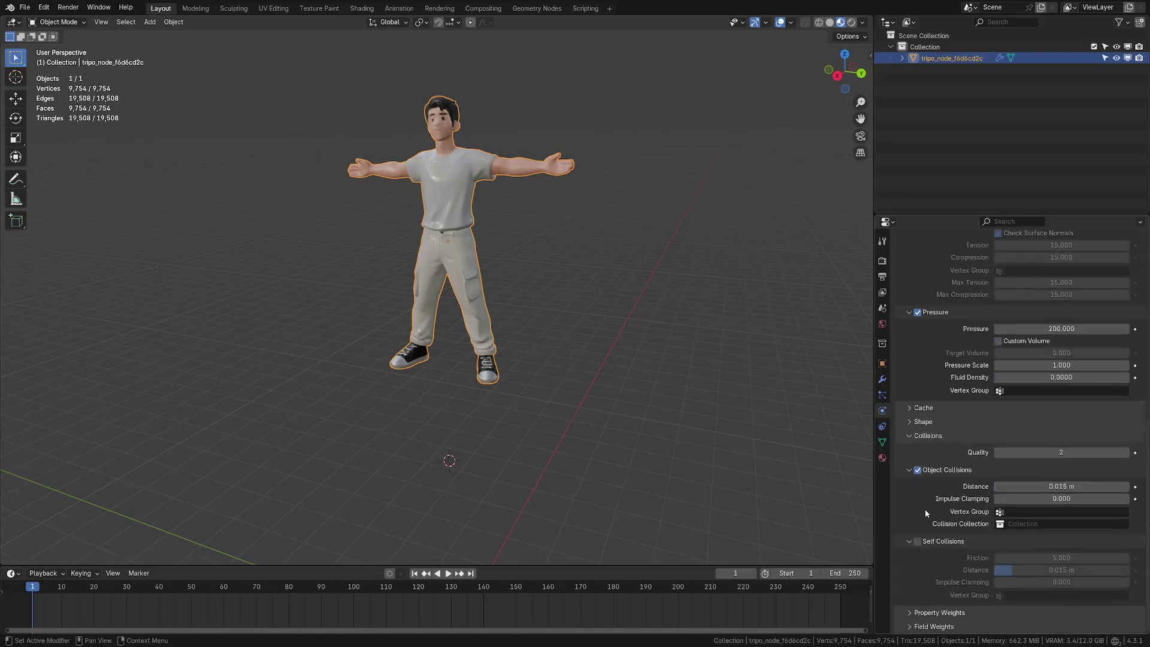
click(917, 541)
Step: Add a cube scaled into a wide flat slab, apply its scale, and make it a collider
key(shift+a)
mouse_move(396, 425)
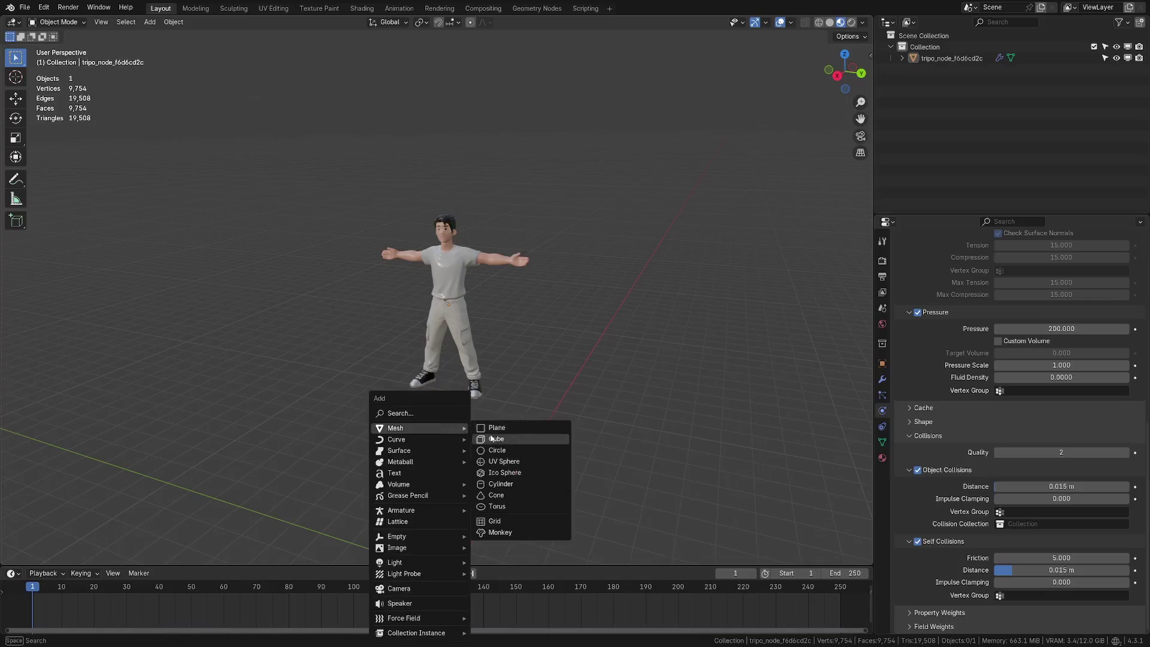
click(503, 438)
key(s)
click(566, 301)
key(ctrl+a)
click(580, 199)
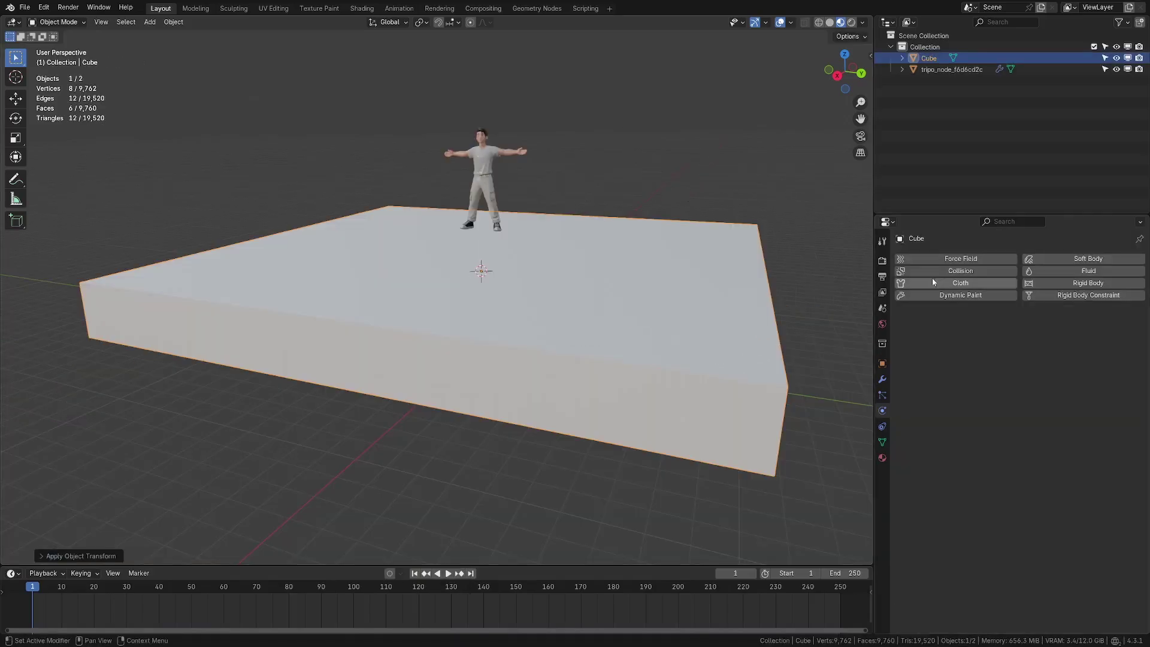
click(980, 270)
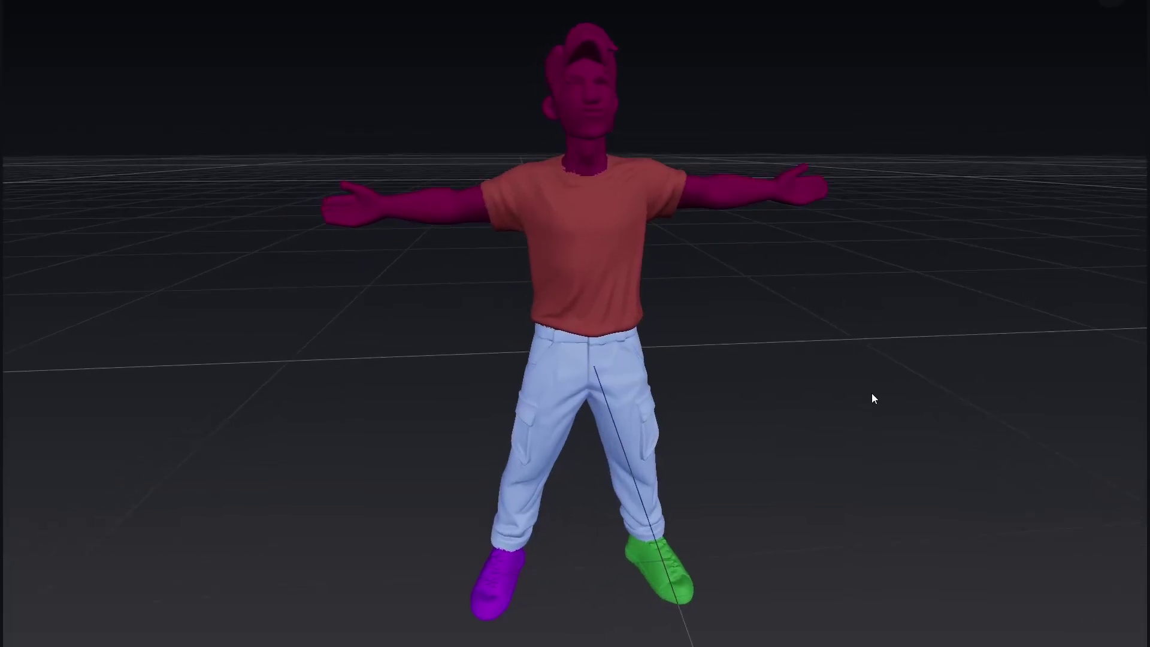
drag(802, 405, 850, 386)
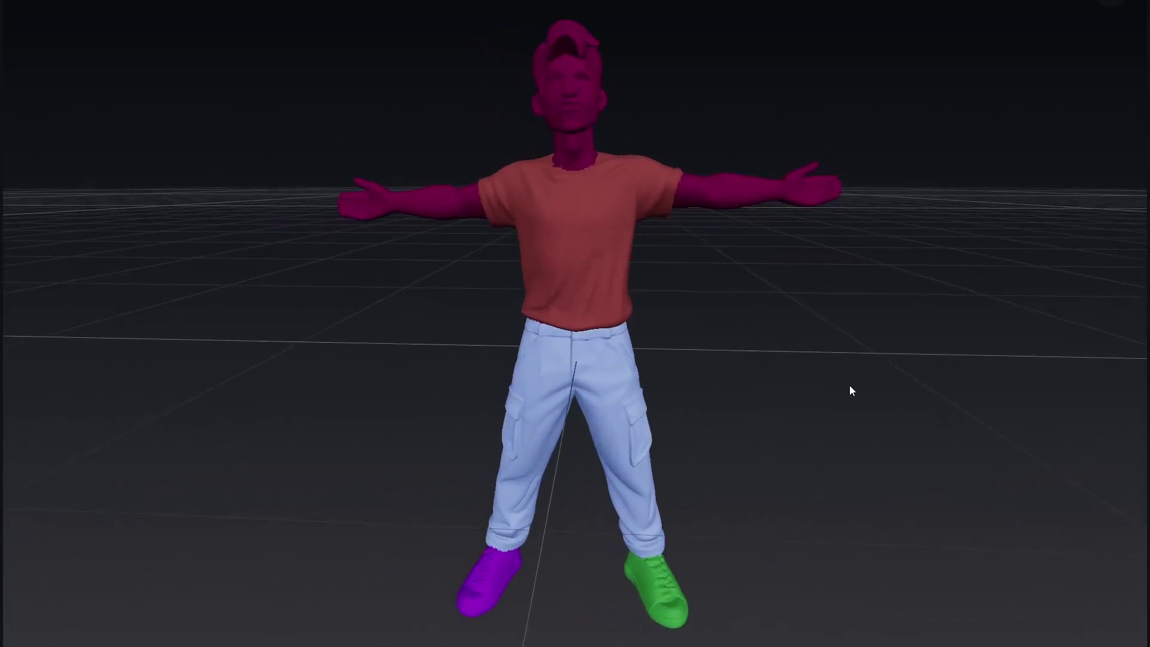
drag(931, 279, 991, 296)
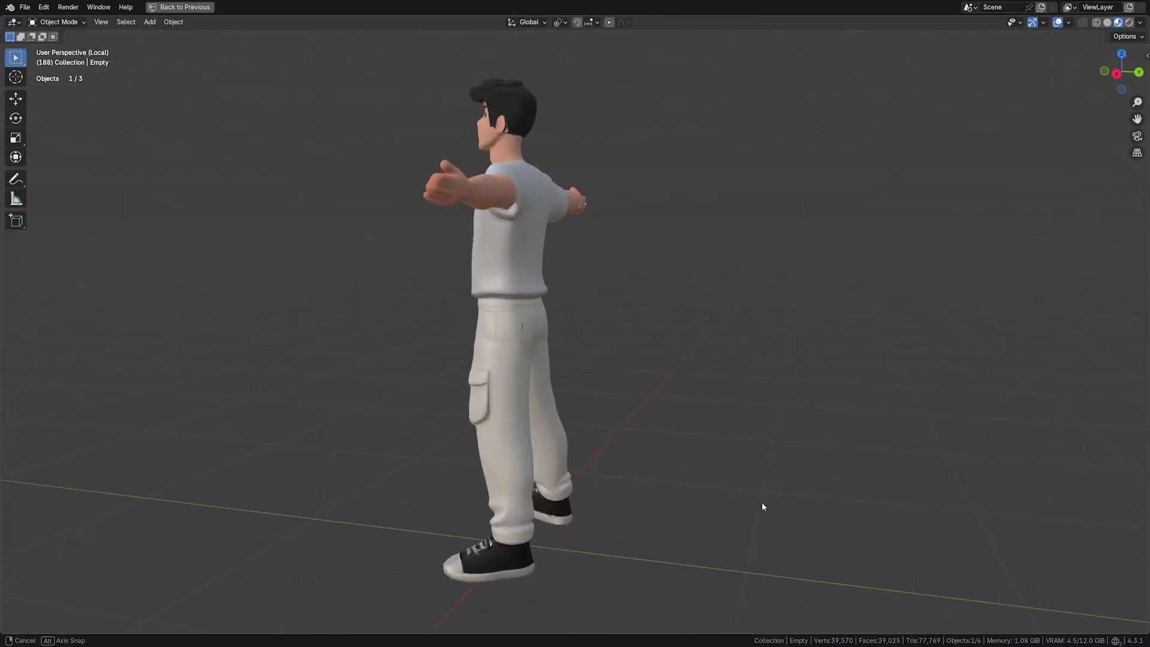
middle_drag(763, 503, 932, 535)
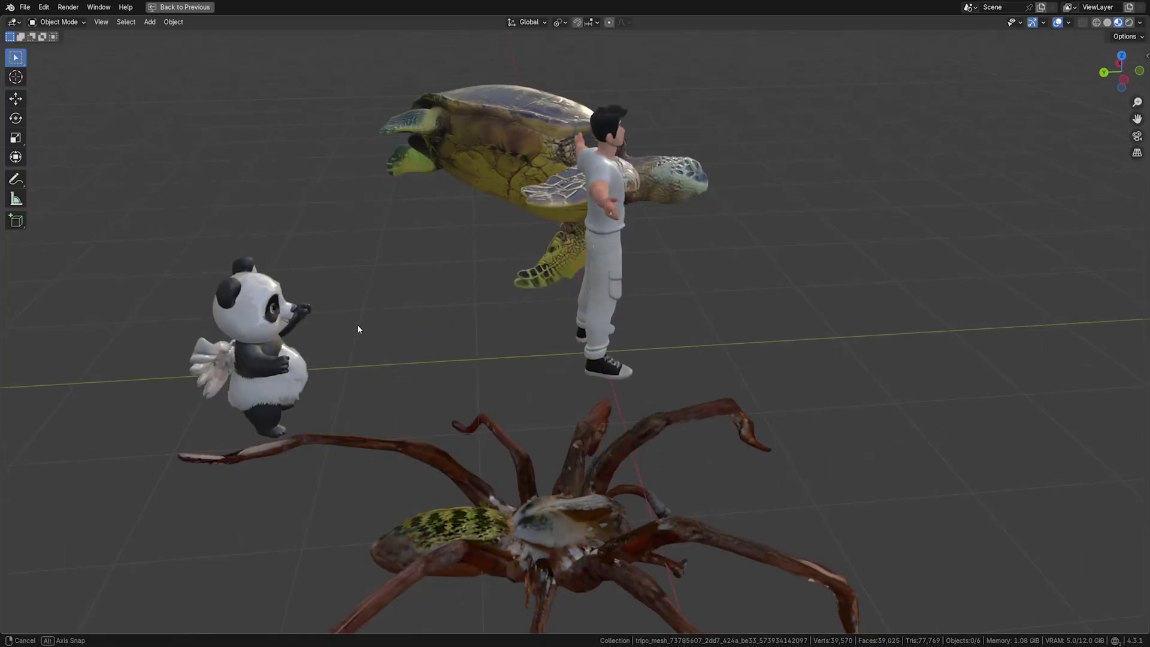
middle_drag(357, 325, 243, 331)
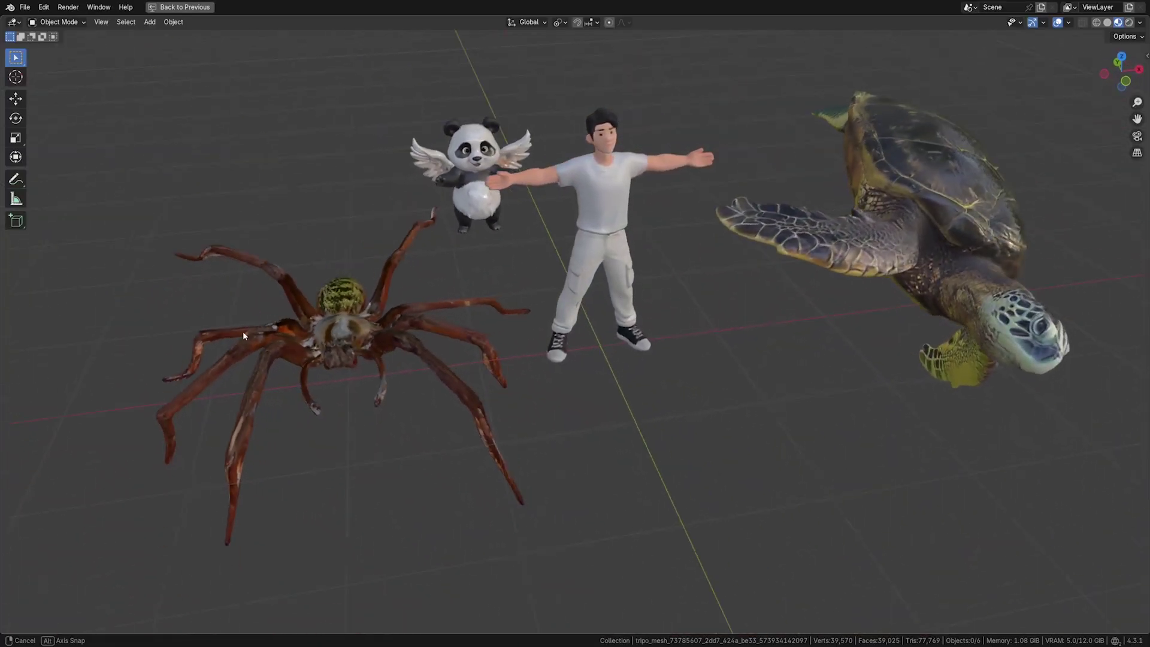
scroll(235, 373, up, 5)
middle_drag(506, 303, 939, 303)
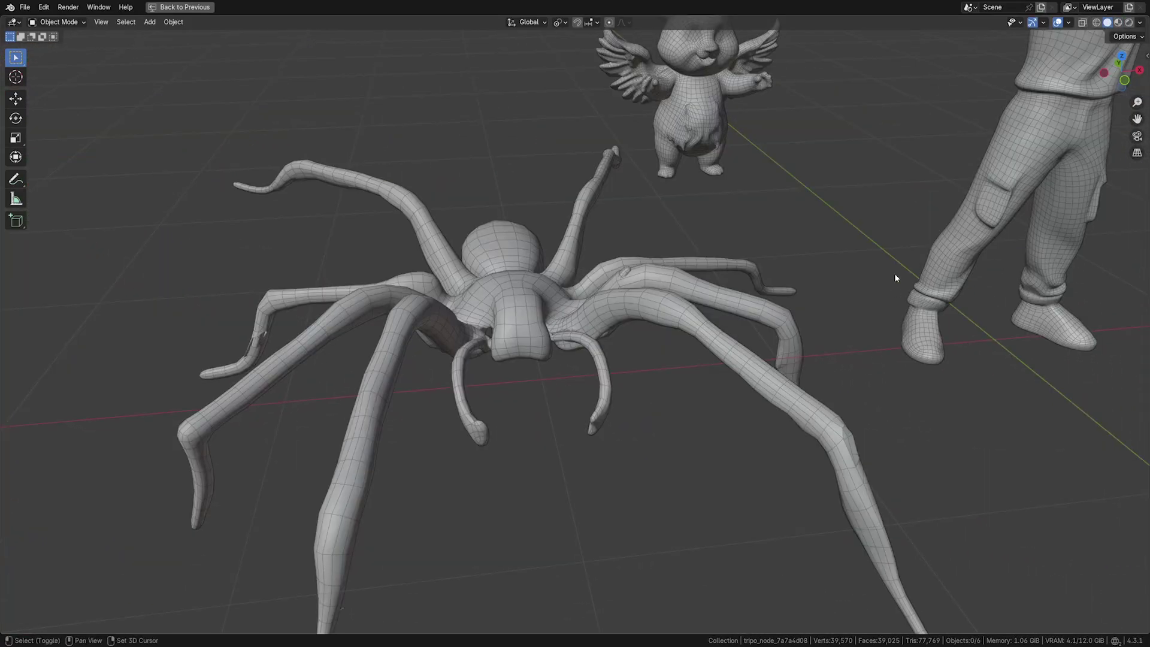
middle_drag(896, 277, 668, 344)
middle_drag(1004, 425, 779, 389)
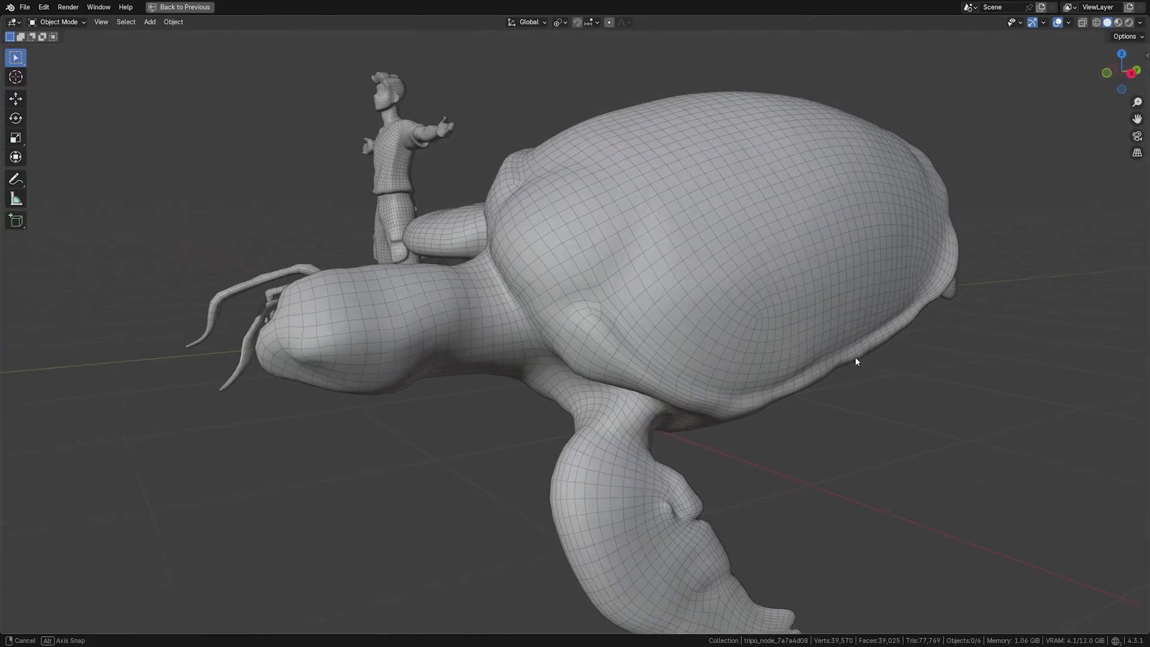
middle_drag(854, 357, 934, 393)
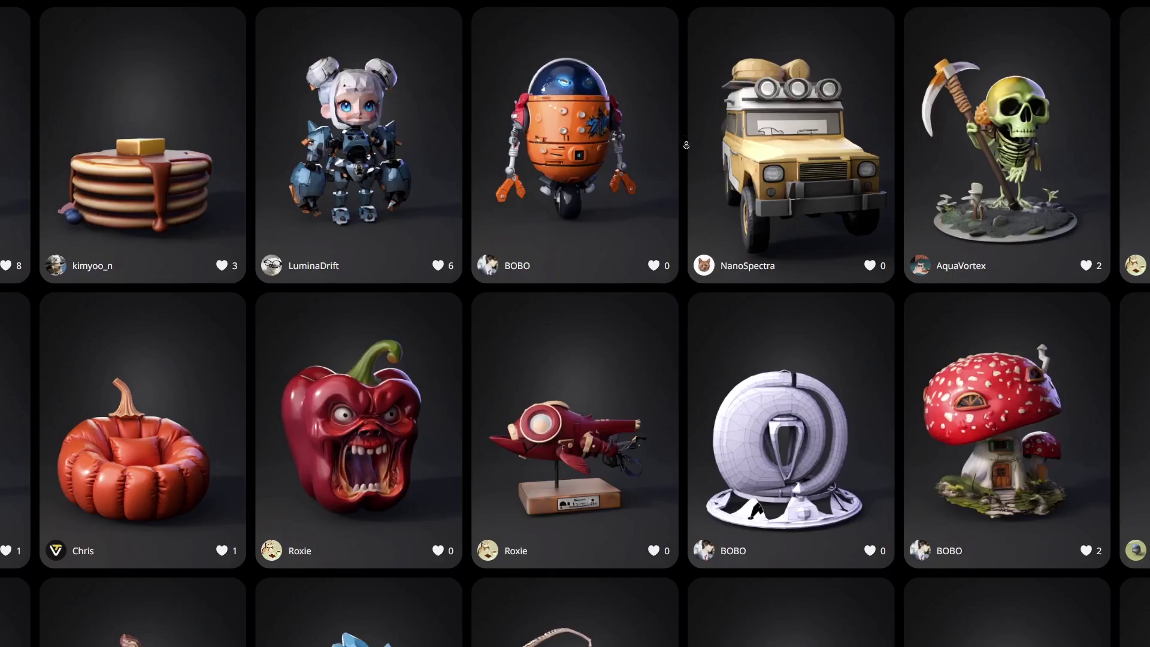
scroll(685, 145, down, 2)
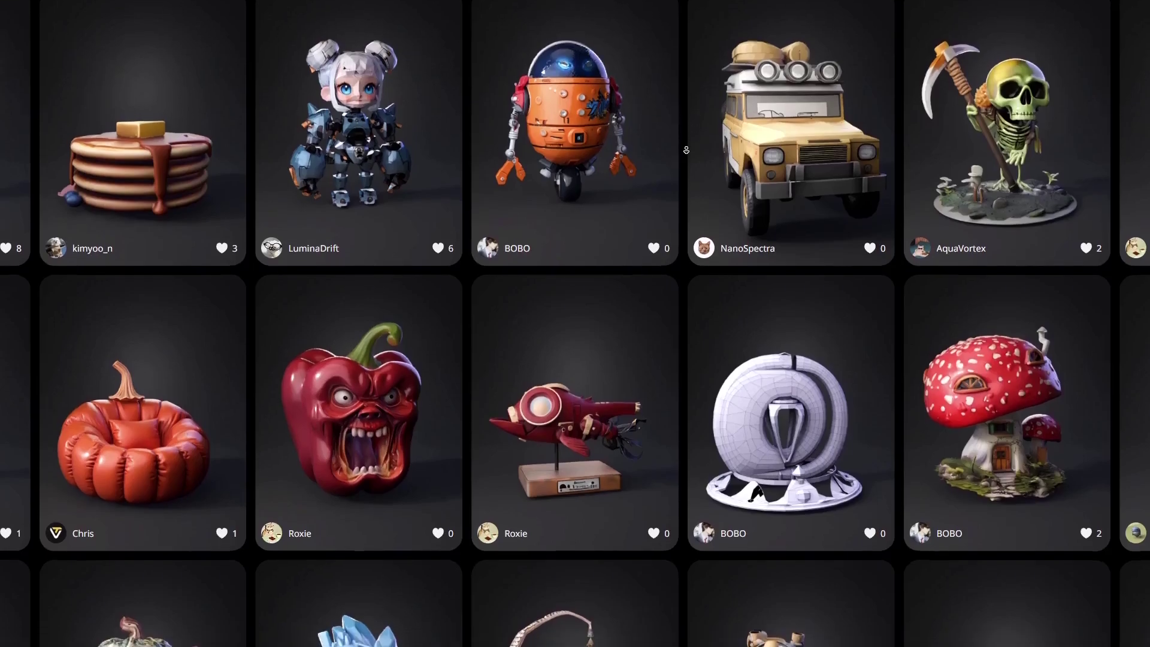
scroll(684, 142, down, 1)
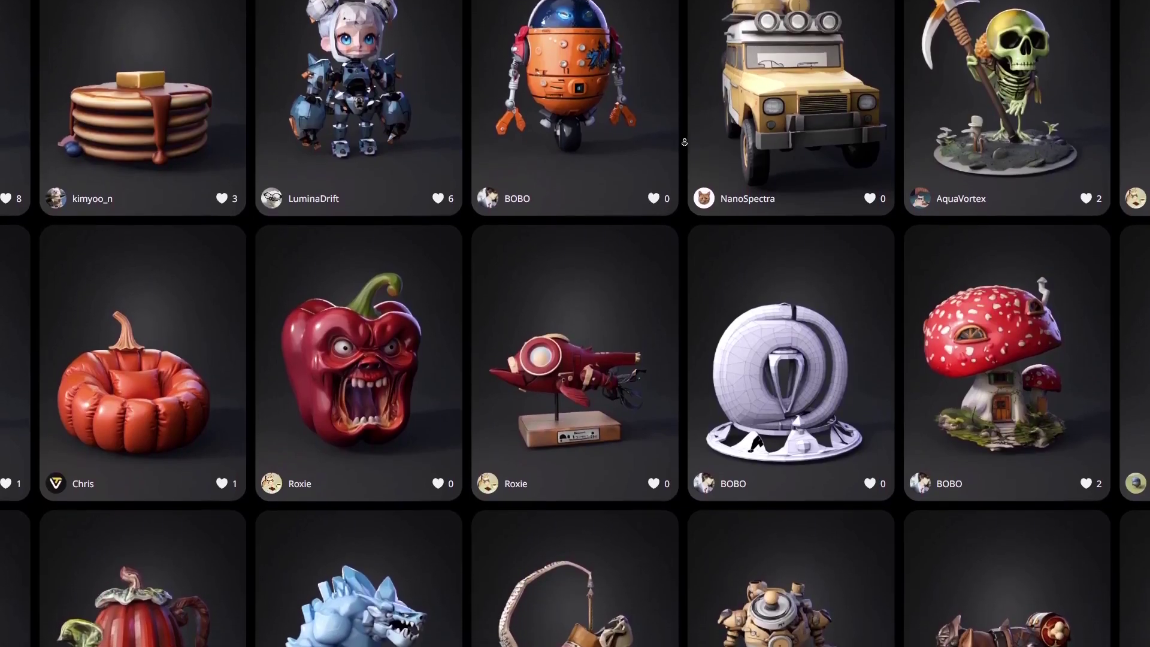